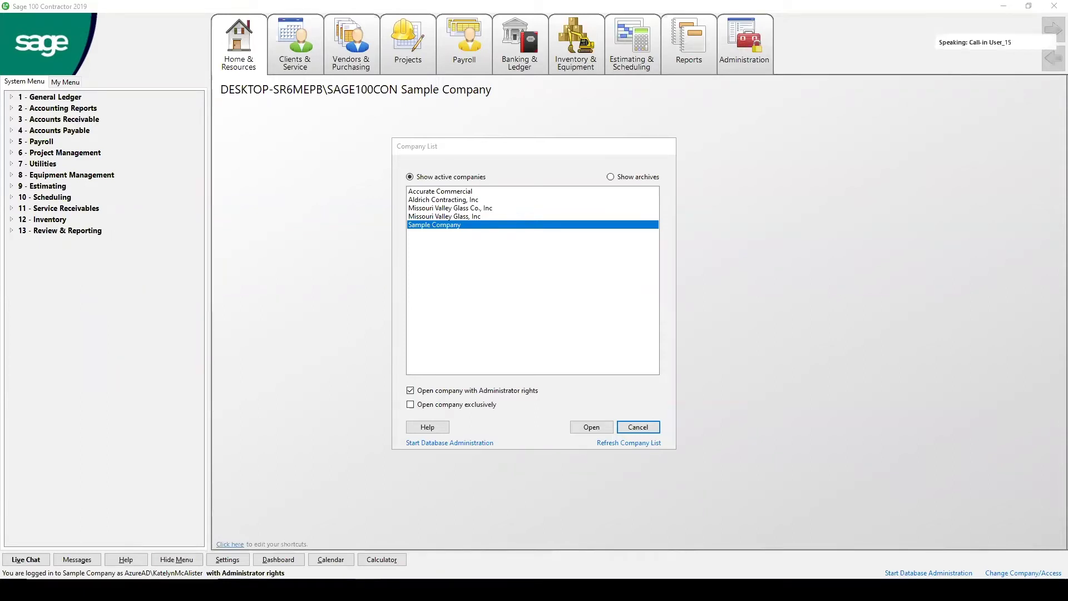
# Select Sample Company in the Company List and open it
pyautogui.click(437, 222)
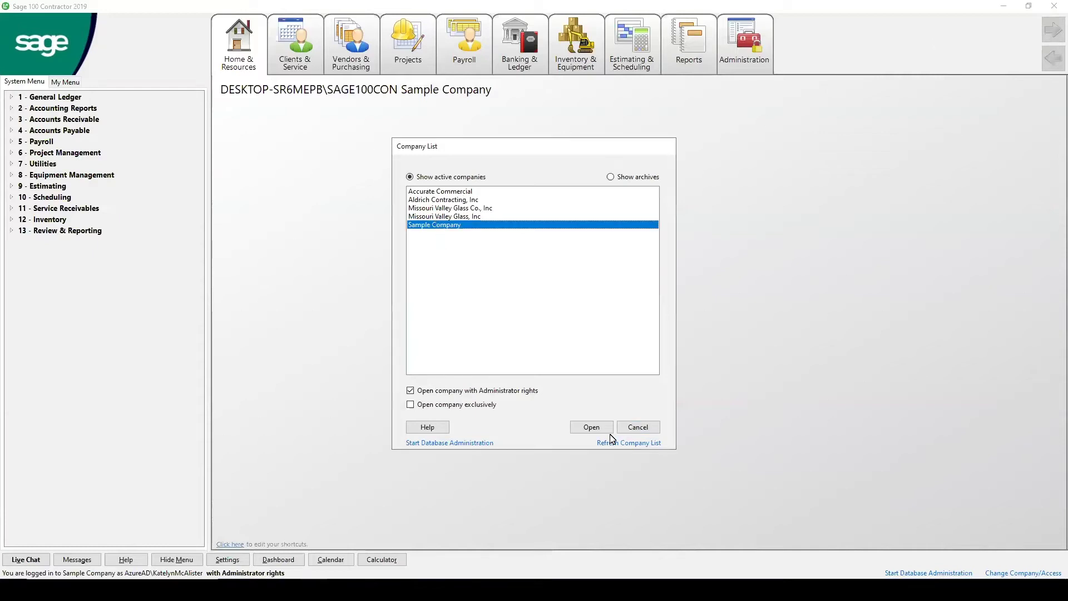
pyautogui.click(588, 427)
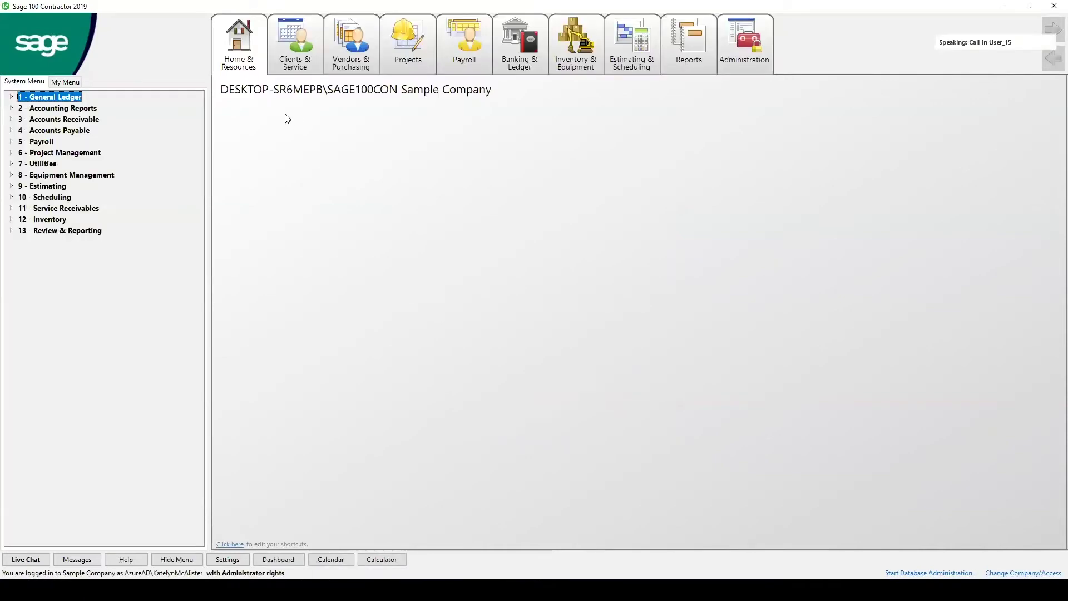
# Expand 3 - Accounts Receivable > 3 - Receipts and open 1 - Cash Receipts
pyautogui.doubleClick(44, 121)
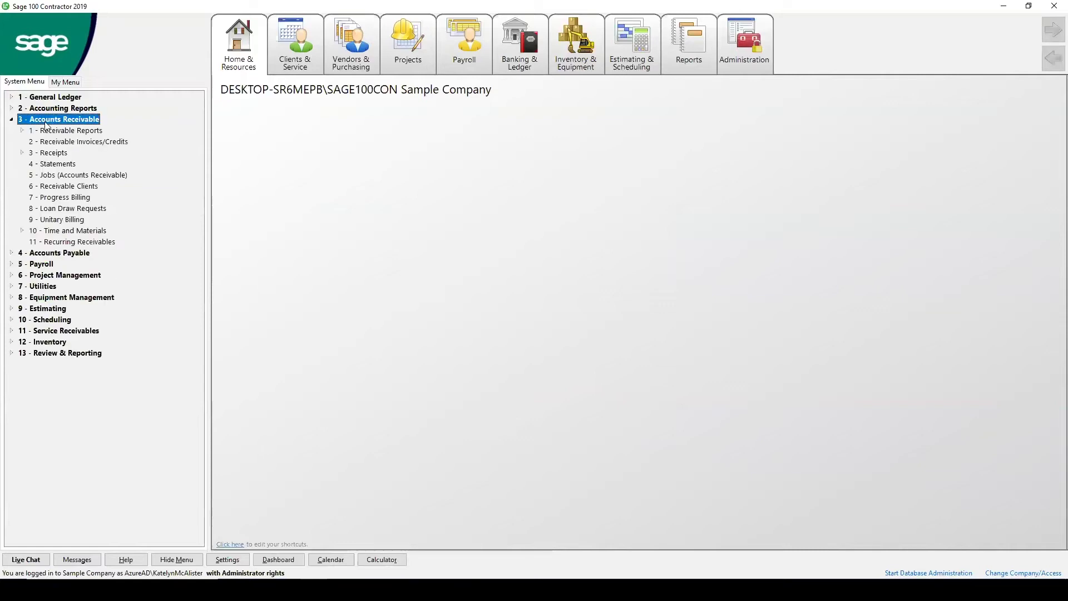
pyautogui.doubleClick(38, 154)
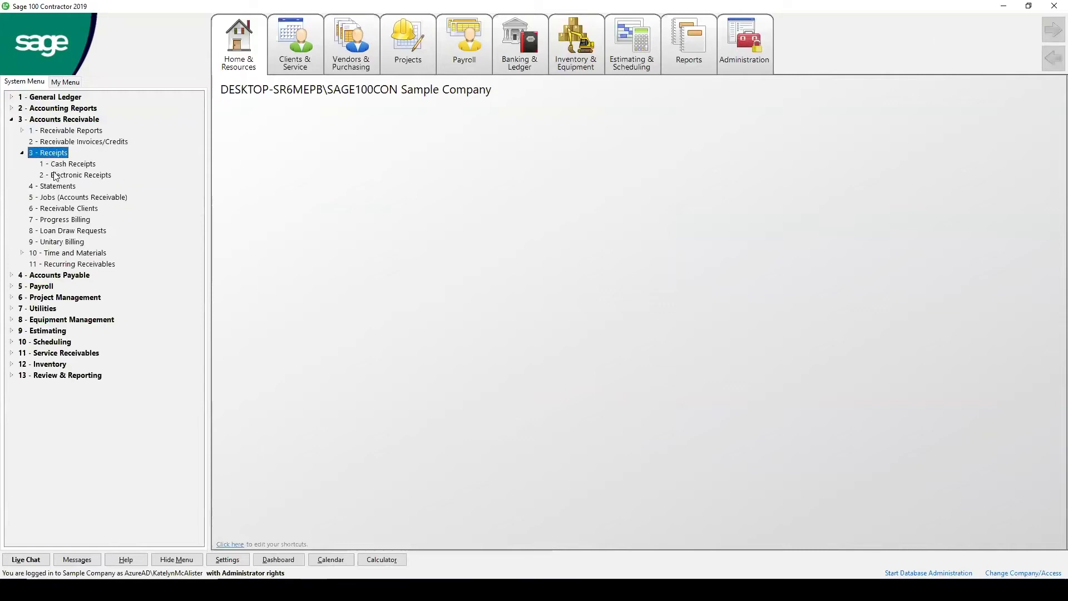
pyautogui.doubleClick(57, 165)
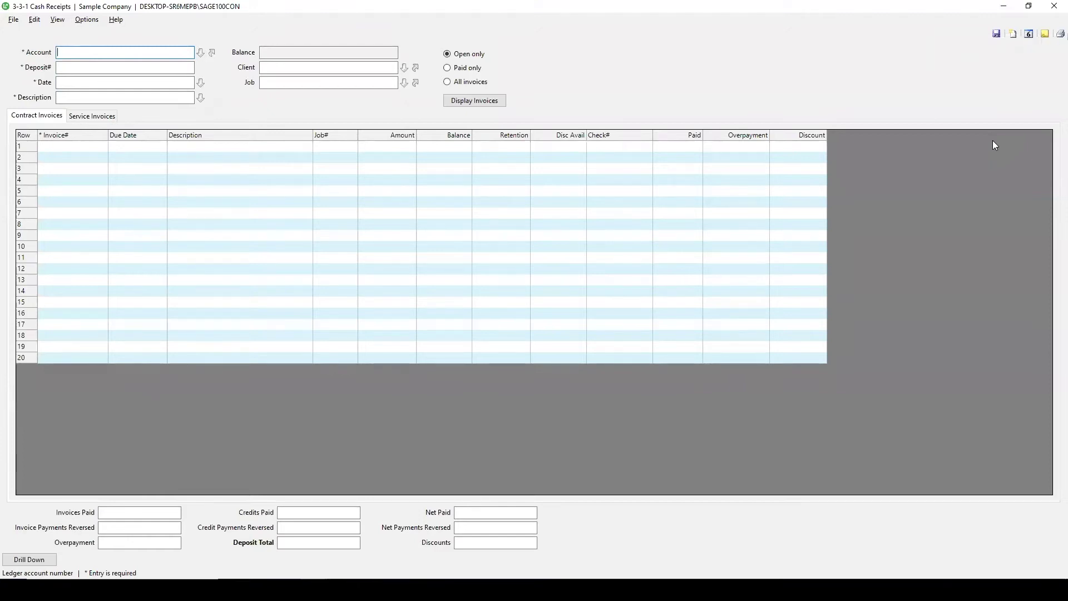
# Choose ledger account 1000 - General Checking for the deposit, filling in deposit number 62602
pyautogui.click(198, 52)
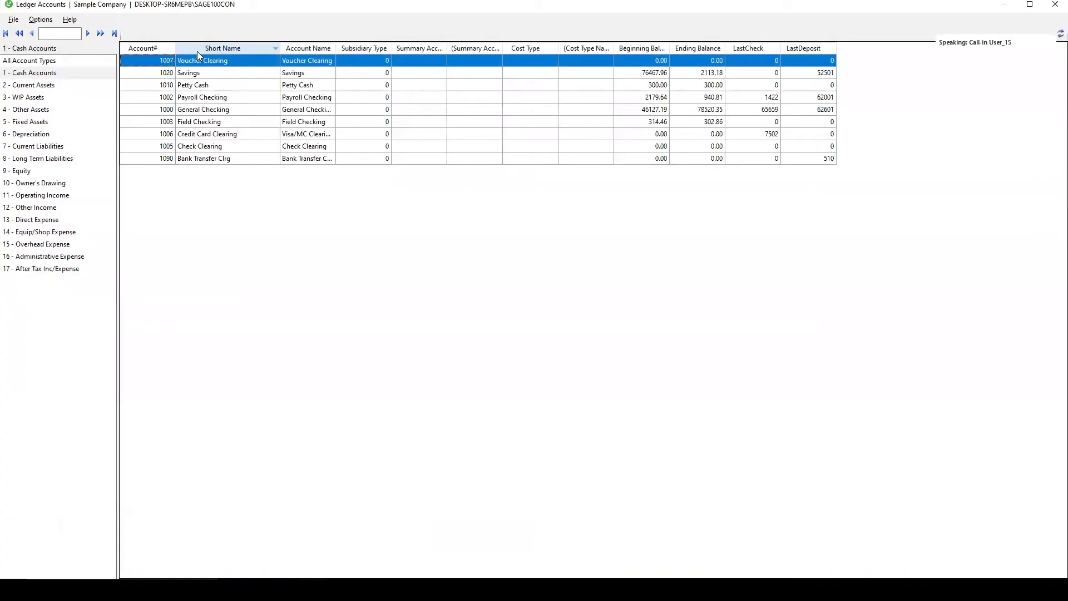
pyautogui.click(232, 111)
pyautogui.doubleClick(231, 111)
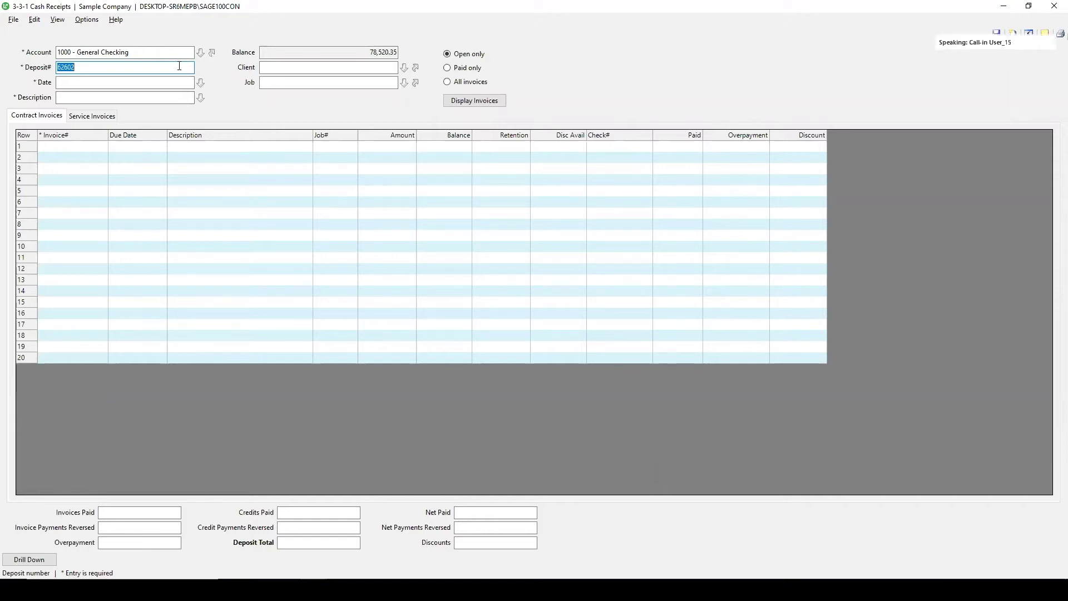
# Date the deposit 08/13/2020 and describe it as 'Cash Receipt'
pyautogui.press('Tab')
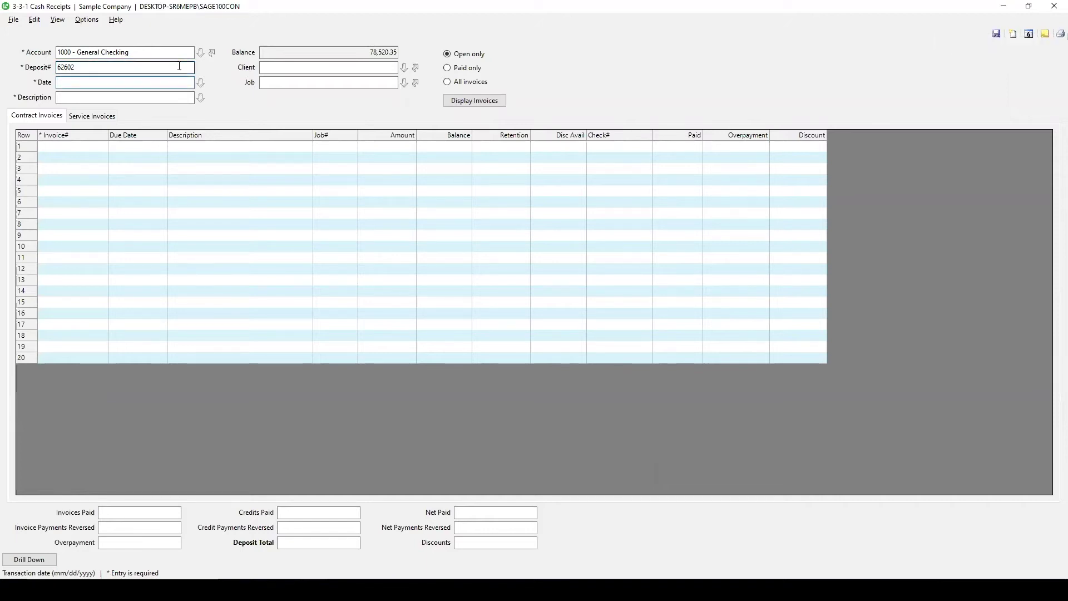
pyautogui.write('08/13/2020')
pyautogui.click(124, 97)
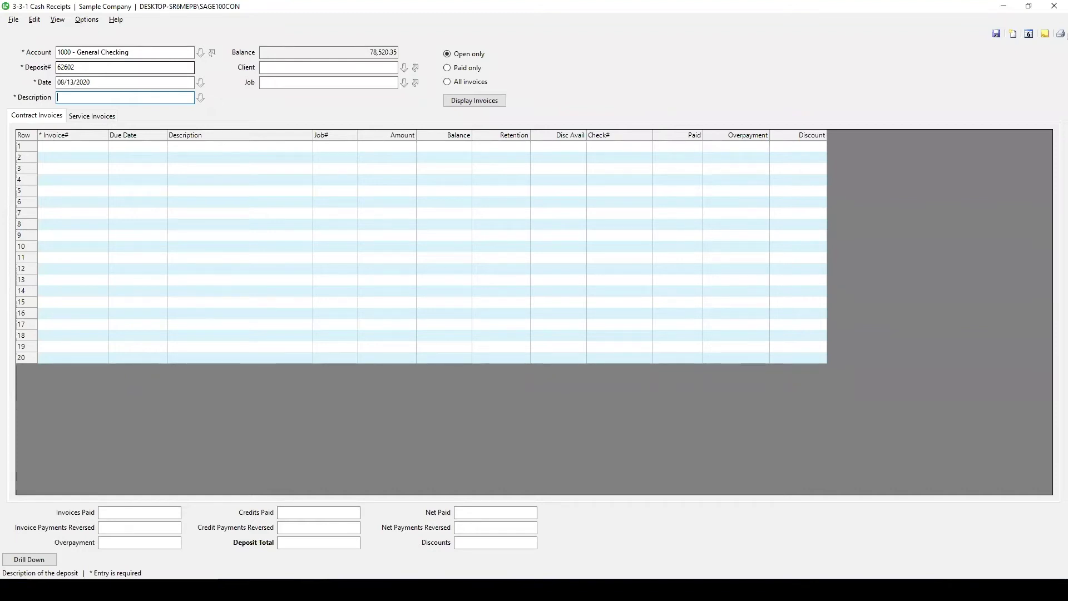
pyautogui.write('Cash Receipt')
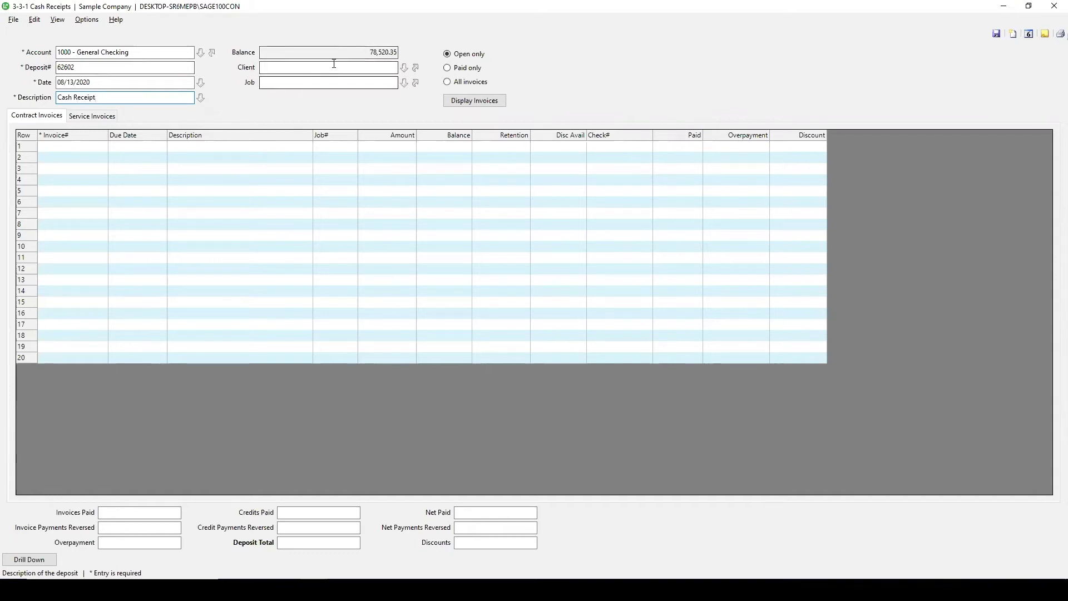
# Review the General Checking account and its current balance before moving to Client
pyautogui.click(129, 52)
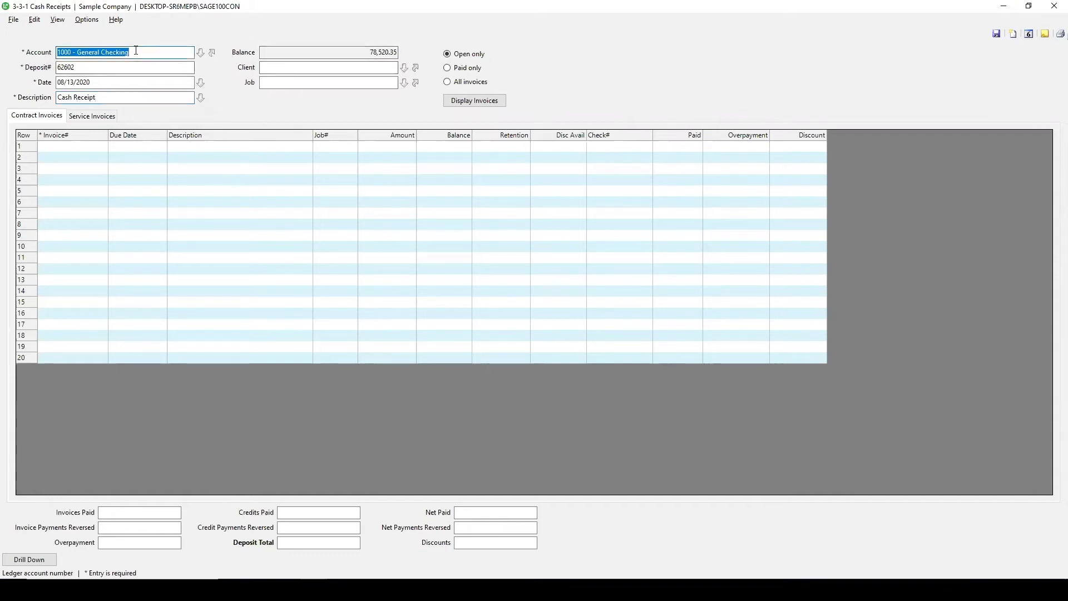
pyautogui.click(351, 52)
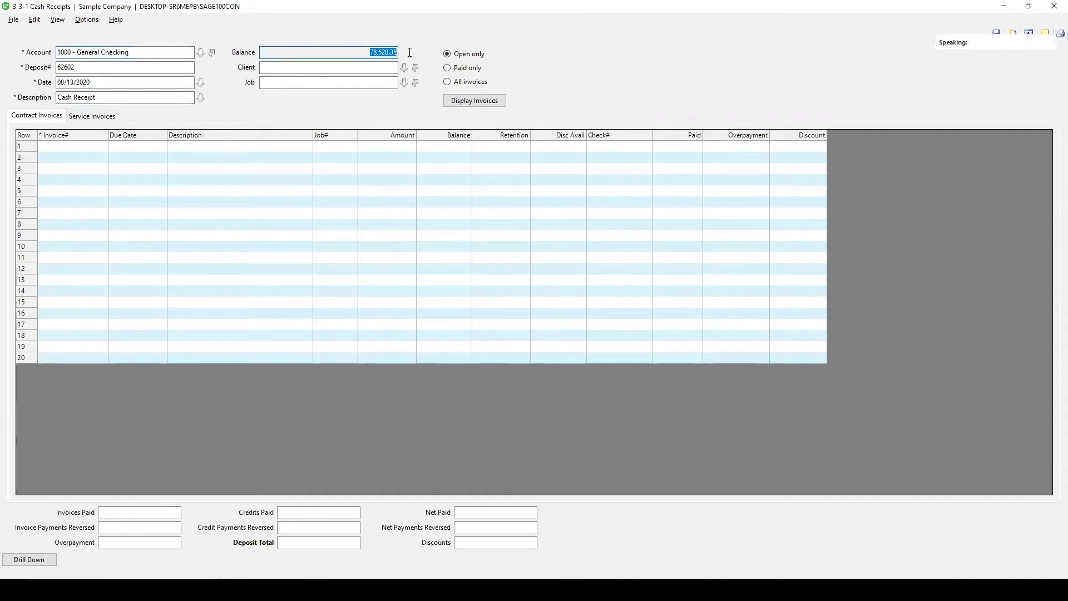
pyautogui.click(362, 53)
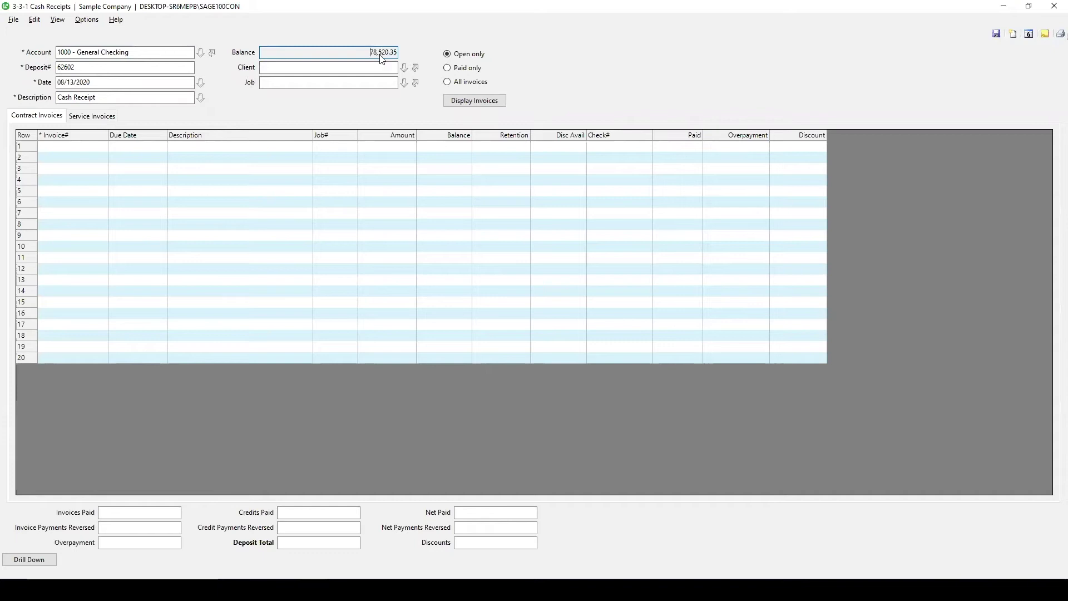
pyautogui.click(347, 68)
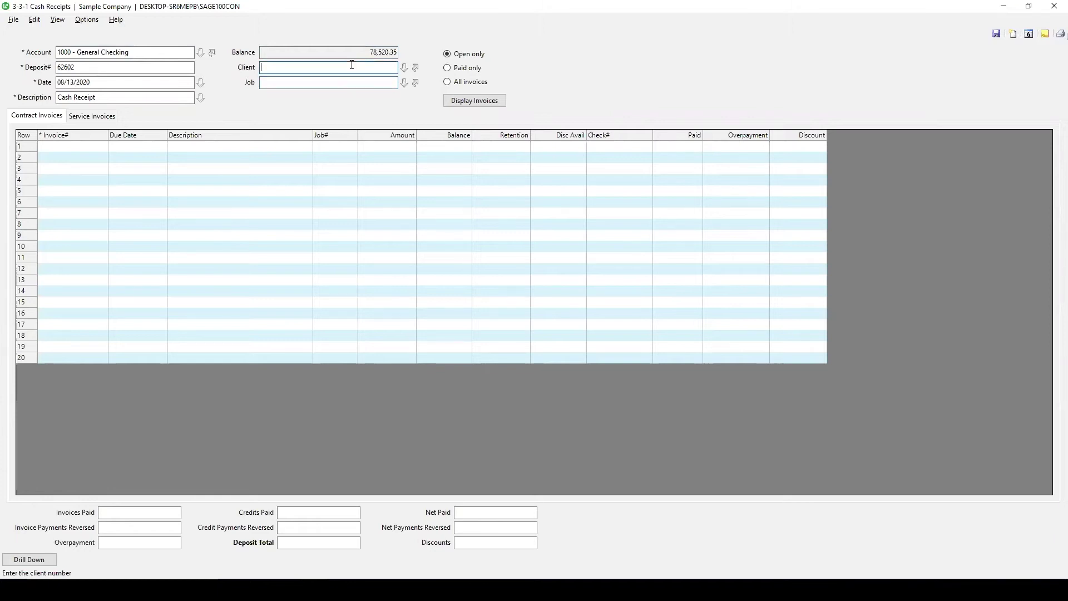
# Leave Client and Job blank and display the 27 open contract invoices
pyautogui.click(352, 79)
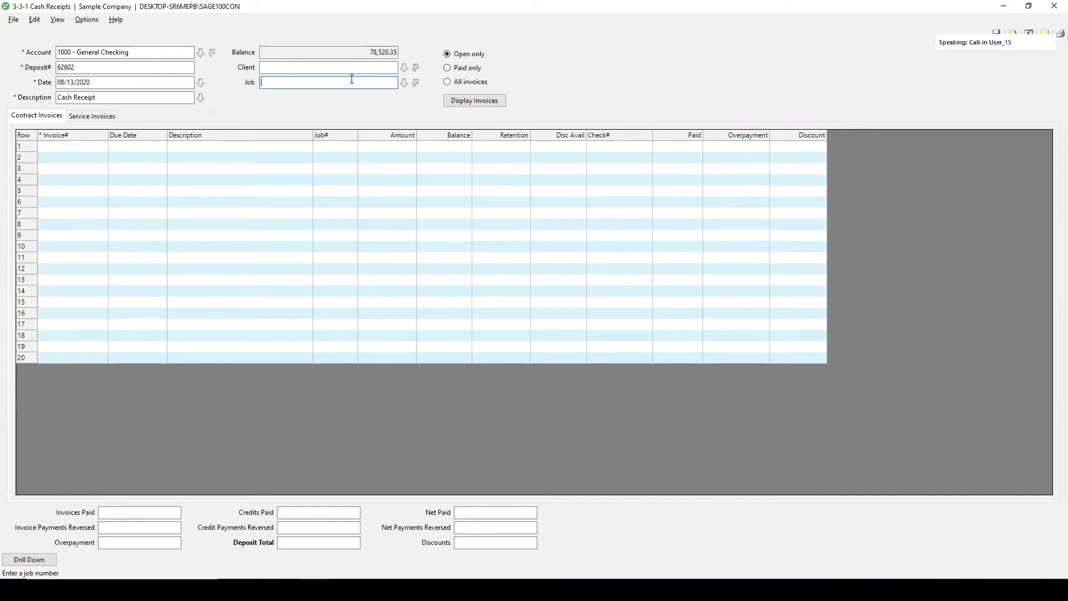
pyautogui.click(354, 72)
pyautogui.click(455, 106)
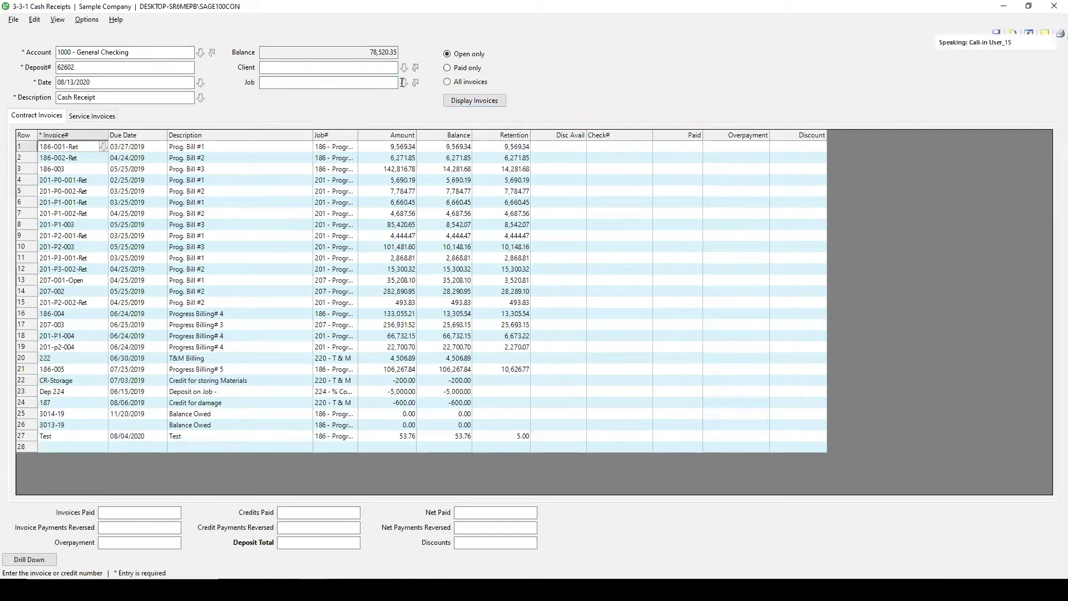
pyautogui.moveTo(92, 148)
pyautogui.mouseDown()
pyautogui.moveTo(87, 444)
pyautogui.moveTo(101, 161)
pyautogui.moveTo(88, 156)
pyautogui.mouseUp()
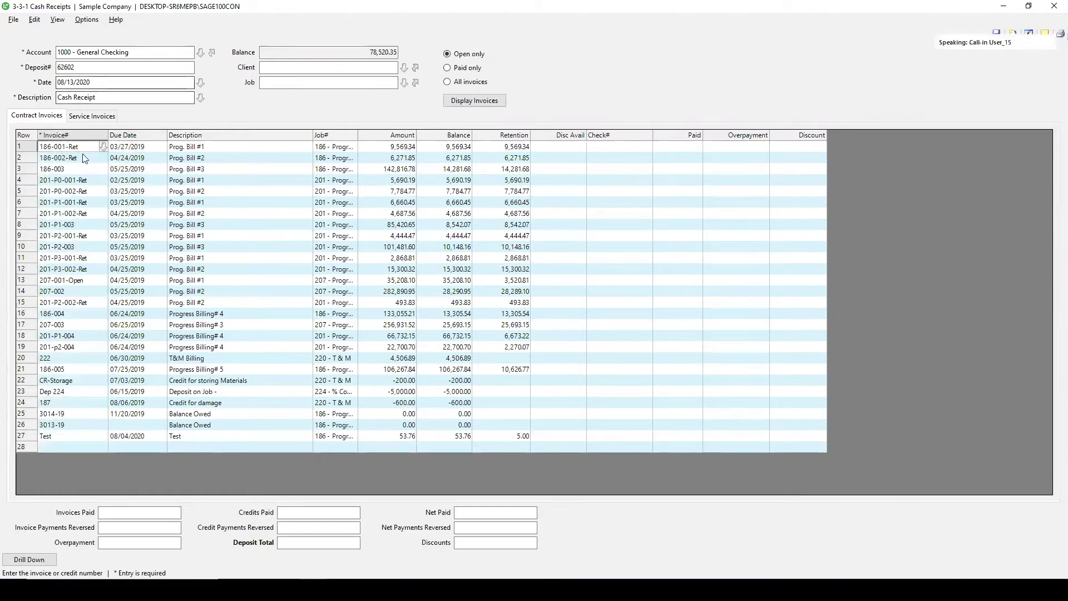
pyautogui.click(391, 66)
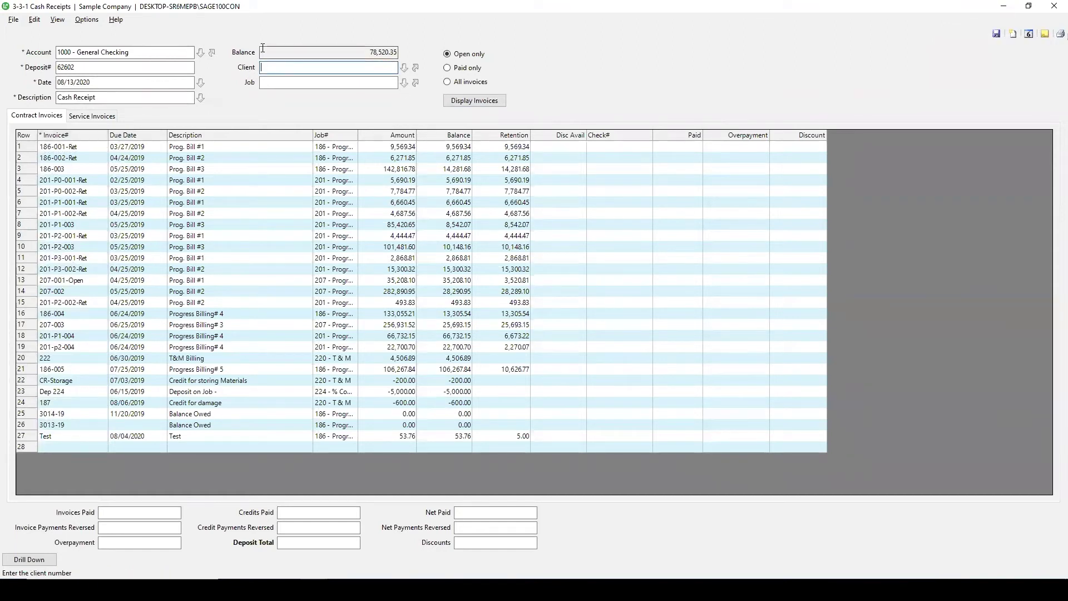
pyautogui.click(286, 82)
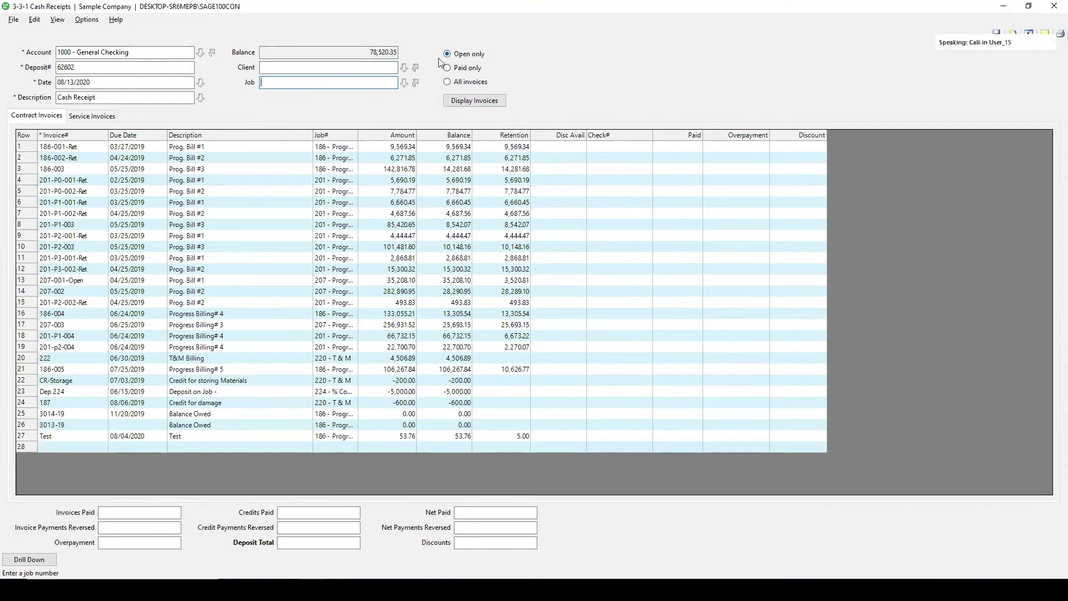
pyautogui.click(469, 83)
pyautogui.click(475, 101)
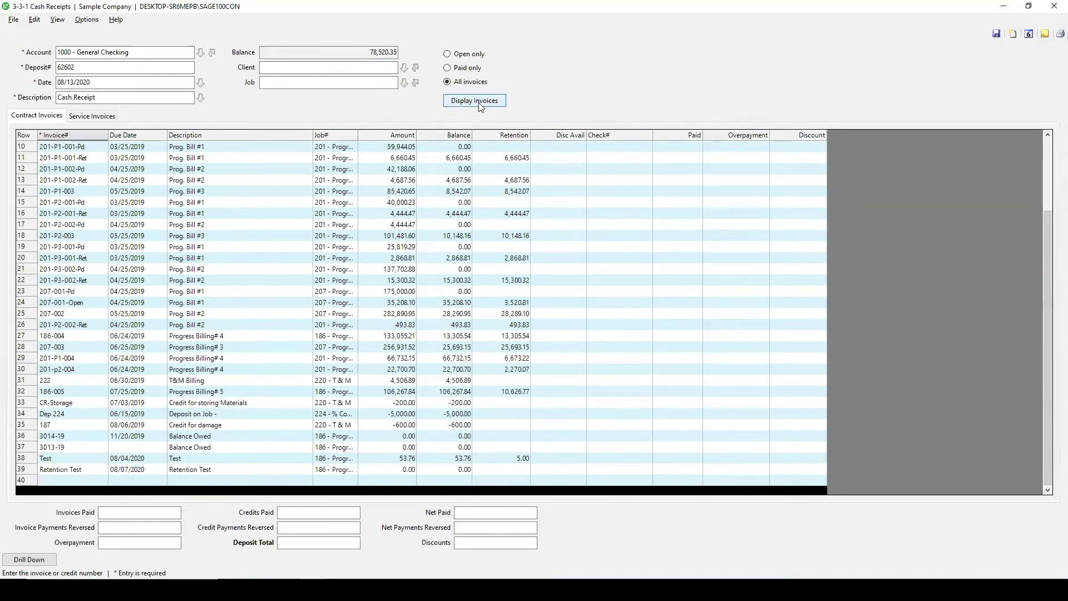
pyautogui.scroll(3, 284, 278)
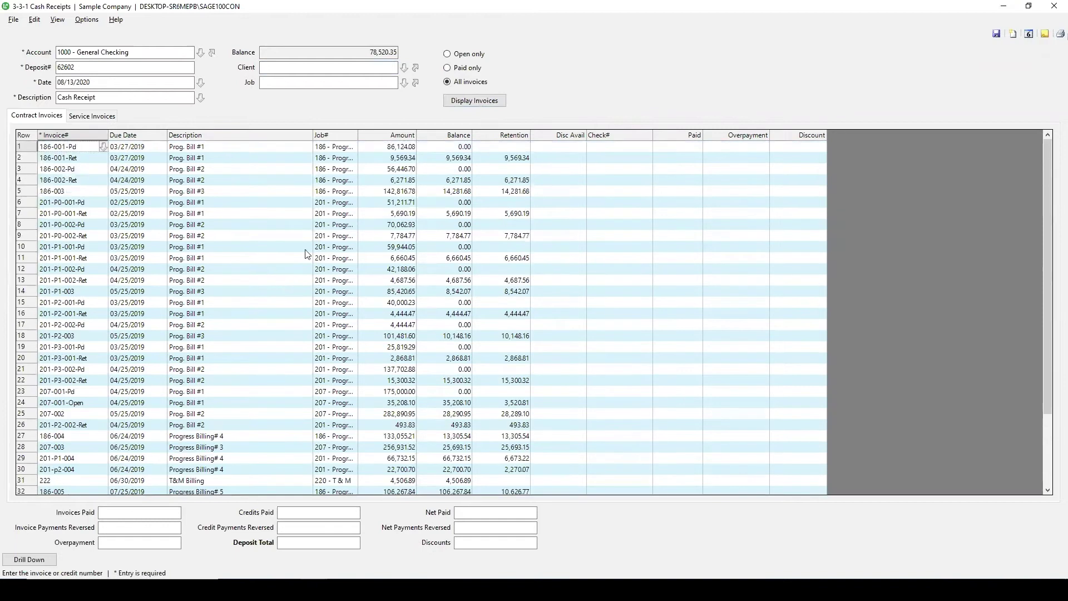
pyautogui.click(465, 55)
pyautogui.click(470, 105)
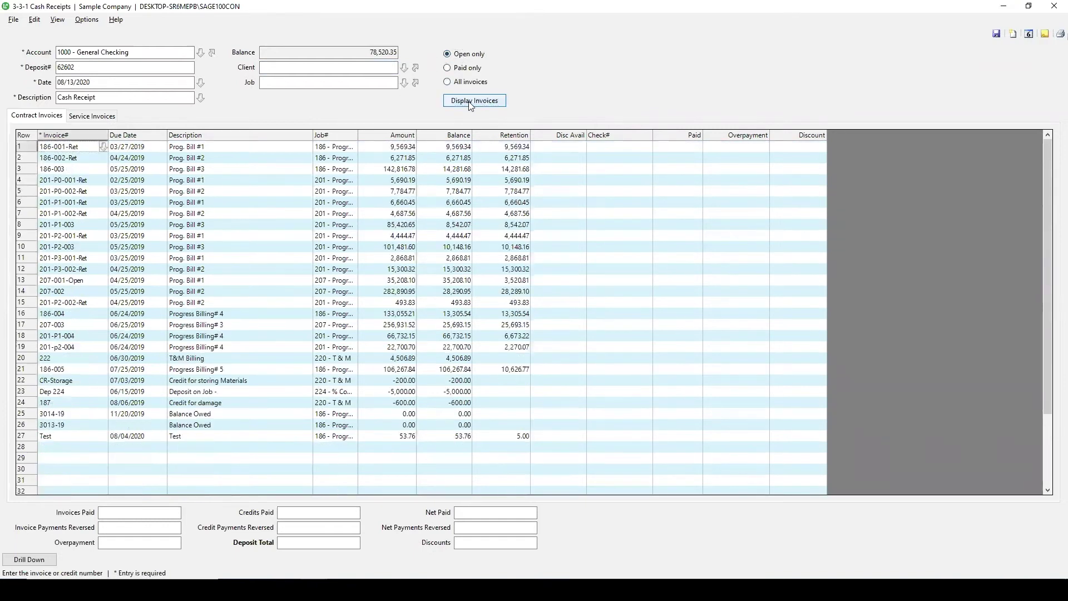
pyautogui.click(92, 118)
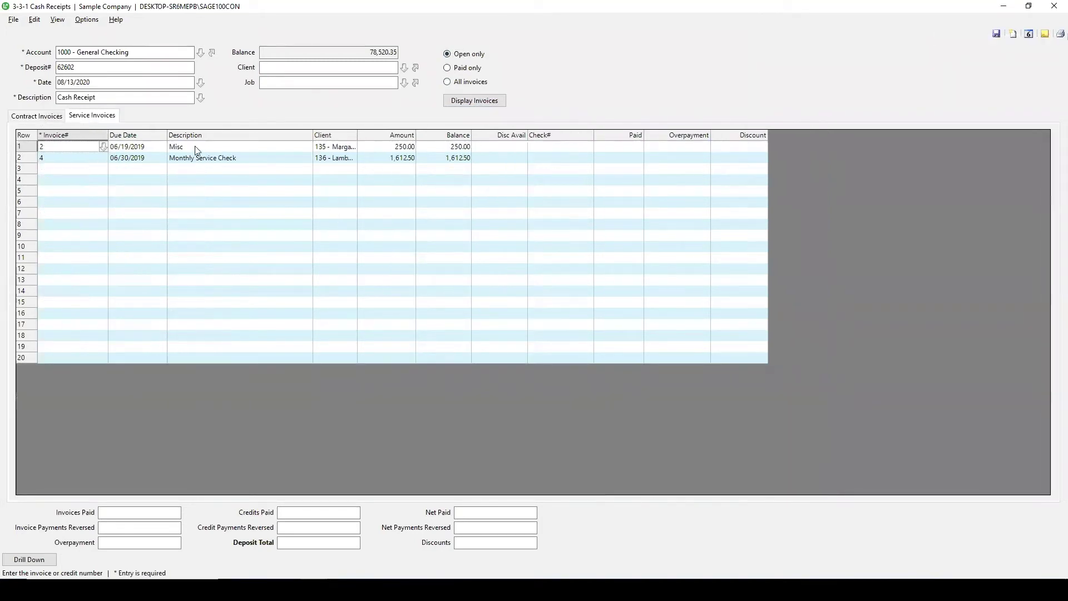
pyautogui.click(31, 119)
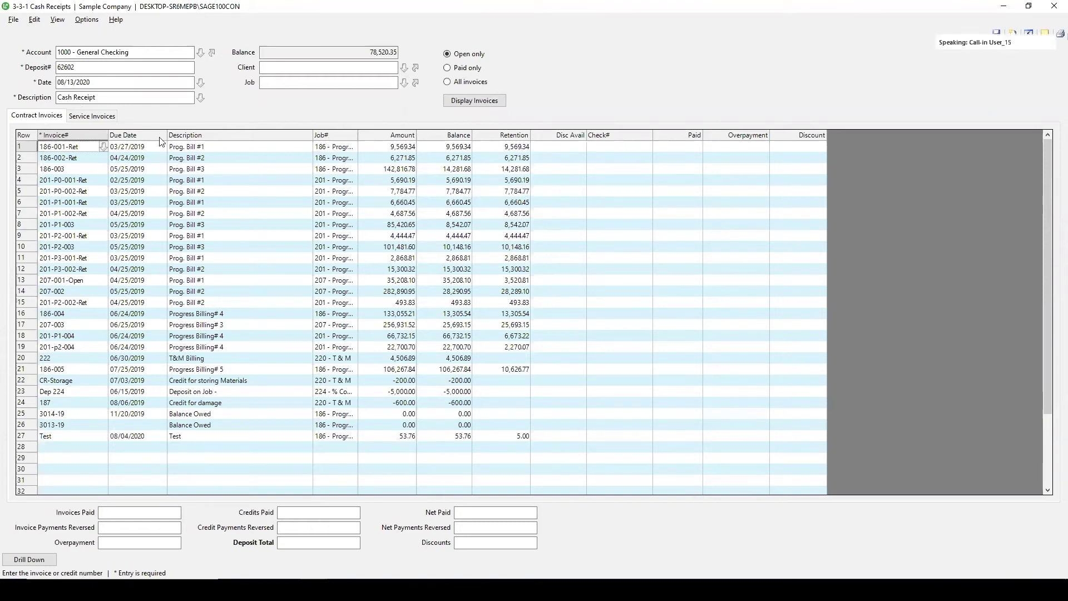
# Pay 9,569.34 on invoice 186-001-Ret and 6,271.85 on invoice 186-002-Ret
pyautogui.click(23, 147)
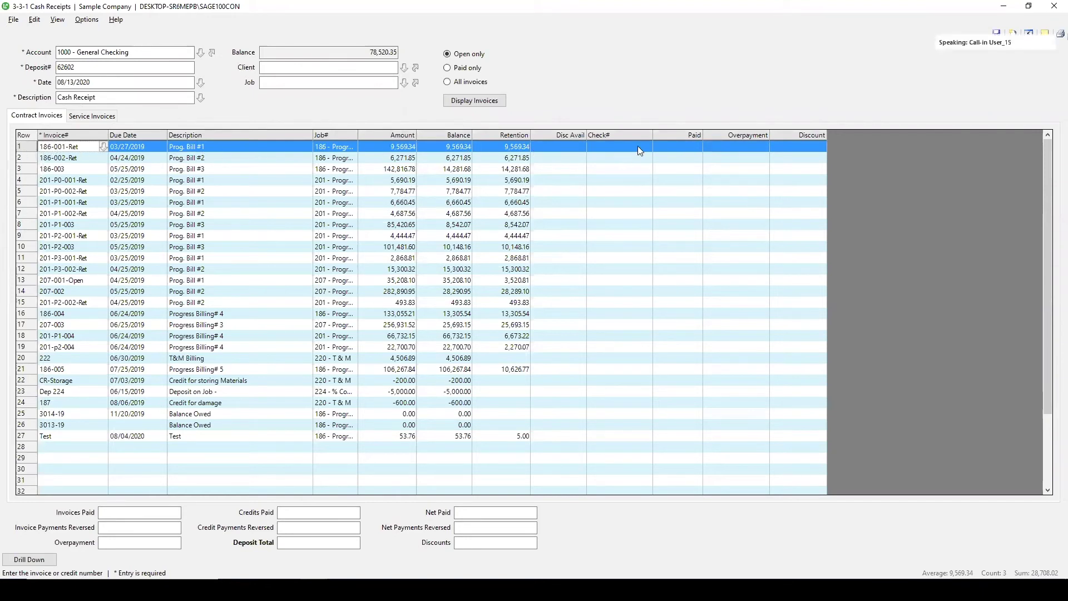
pyautogui.click(692, 146)
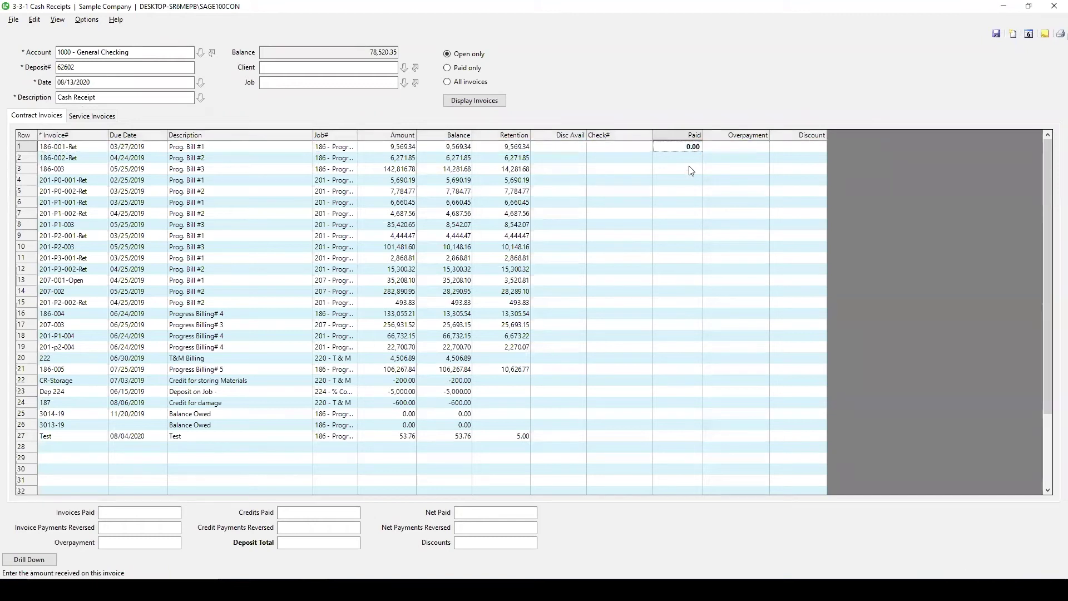
pyautogui.click(651, 149)
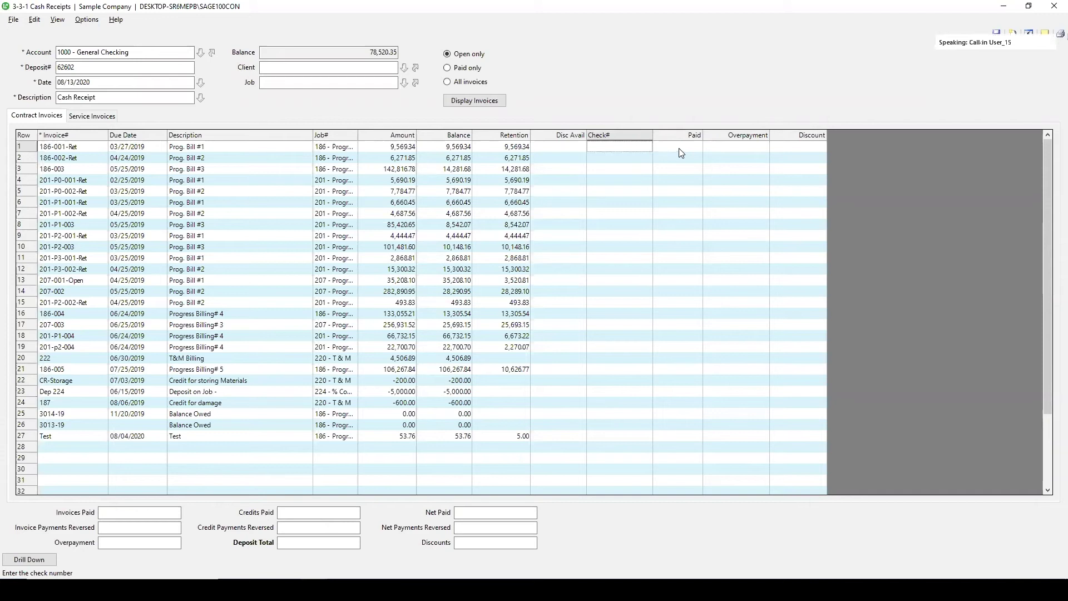
pyautogui.click(679, 148)
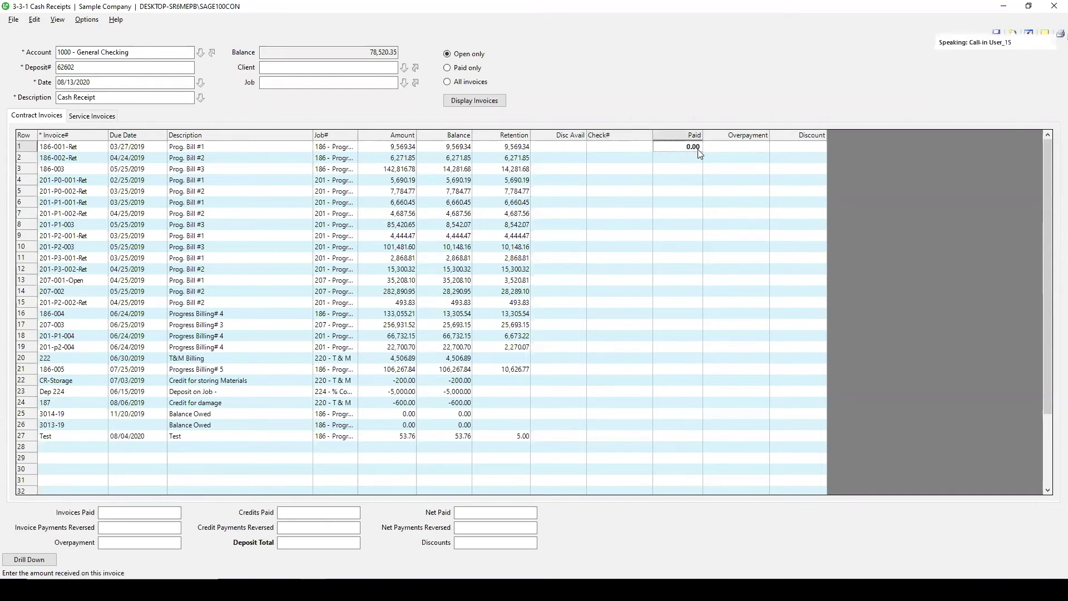
pyautogui.write('9569.34')
pyautogui.press('Tab')
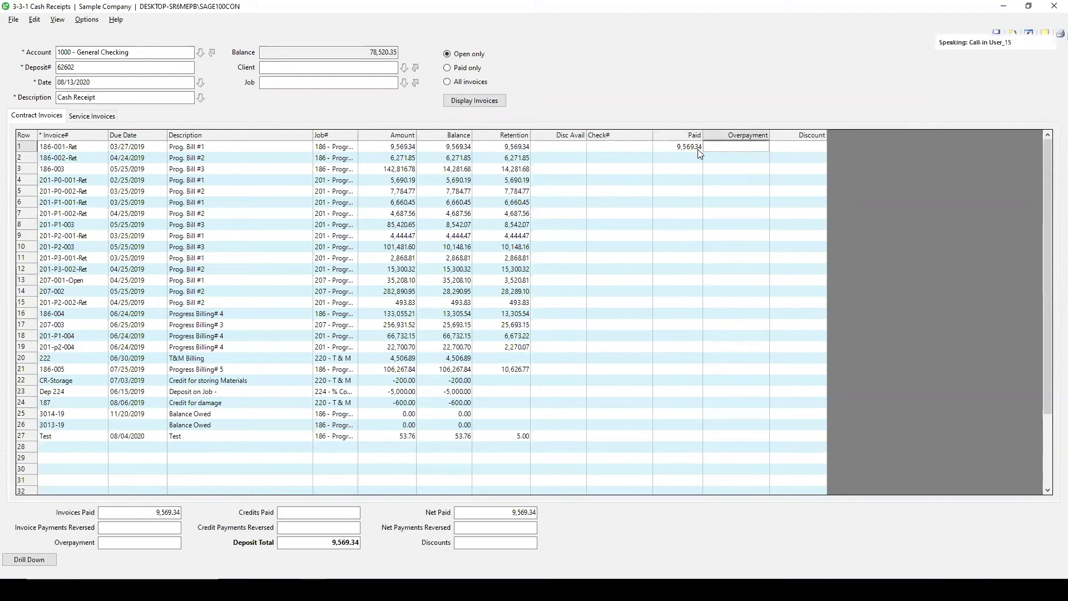
pyautogui.click(697, 148)
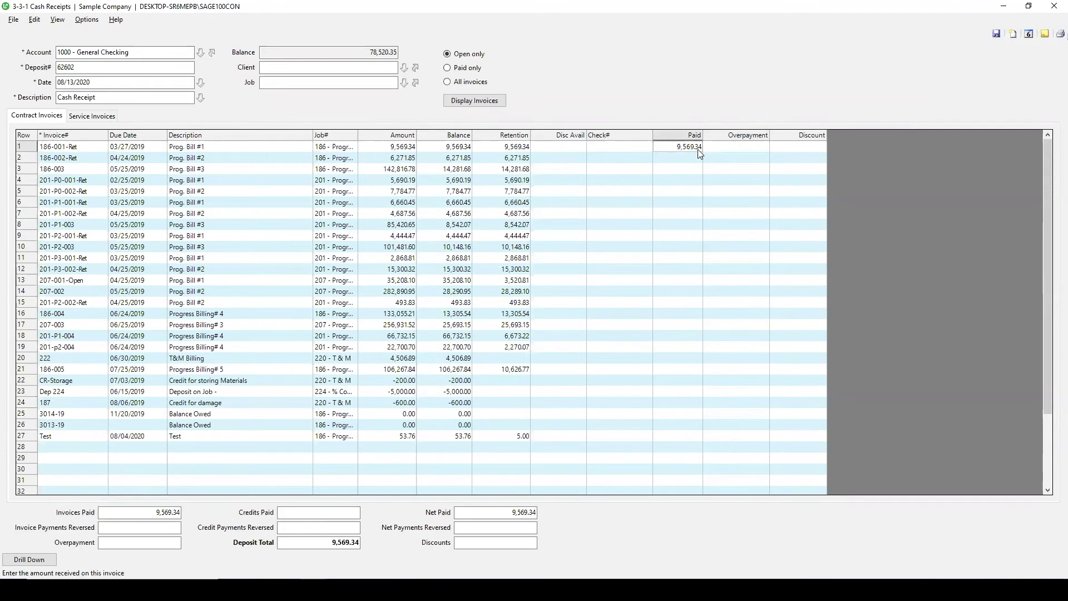
pyautogui.press('Down')
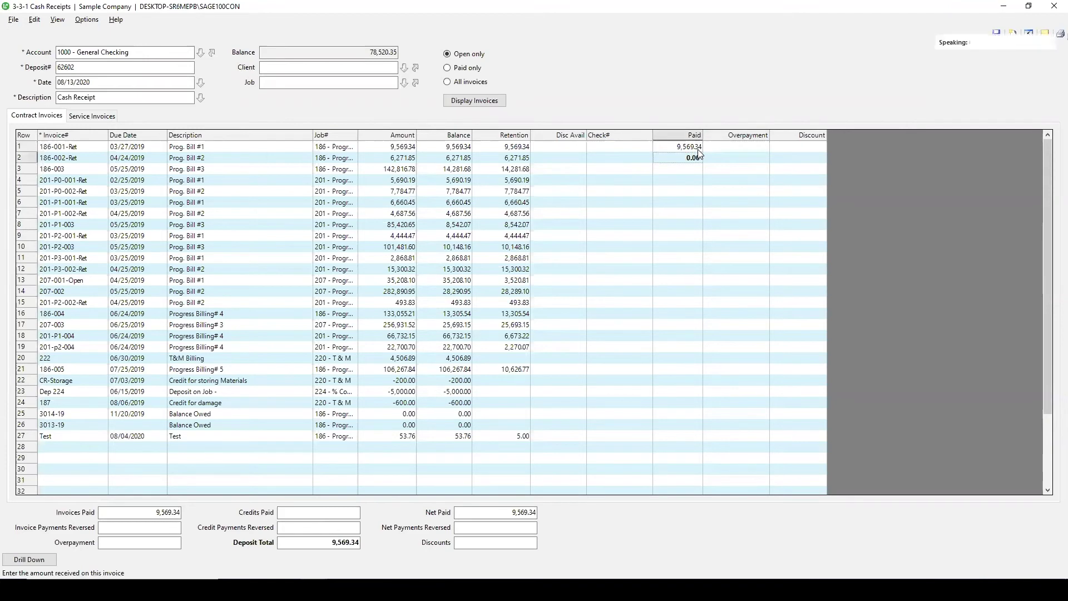
pyautogui.write('6,271.85')
pyautogui.press('Tab')
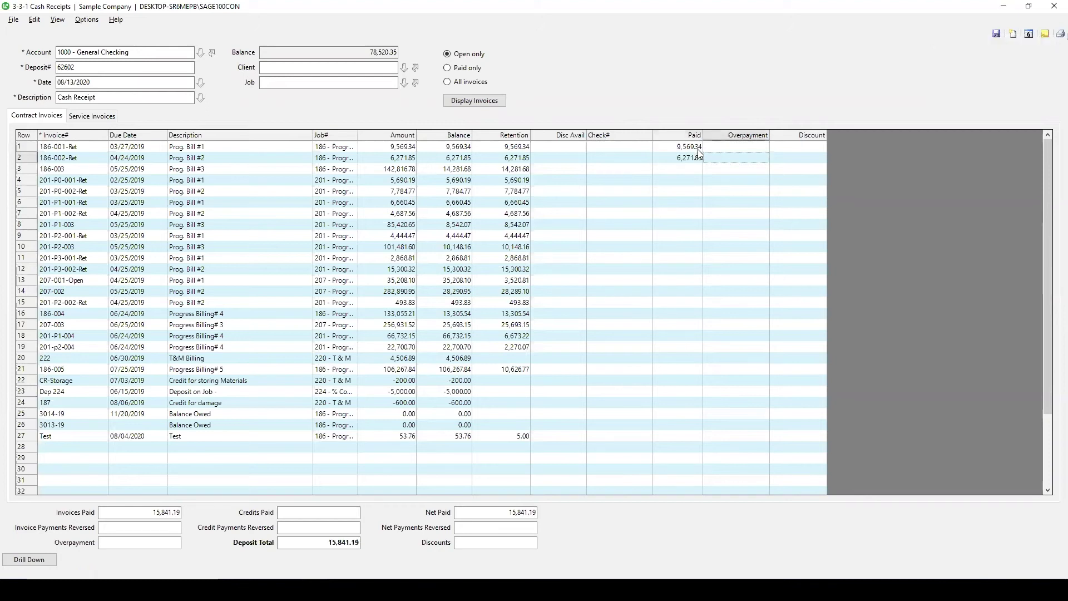
# Enter check number 100 for both invoice payments, totalling 15,841.19
pyautogui.hotkey('shift', 'Tab')
pyautogui.hotkey('shift', 'Tab')
pyautogui.press('Up')
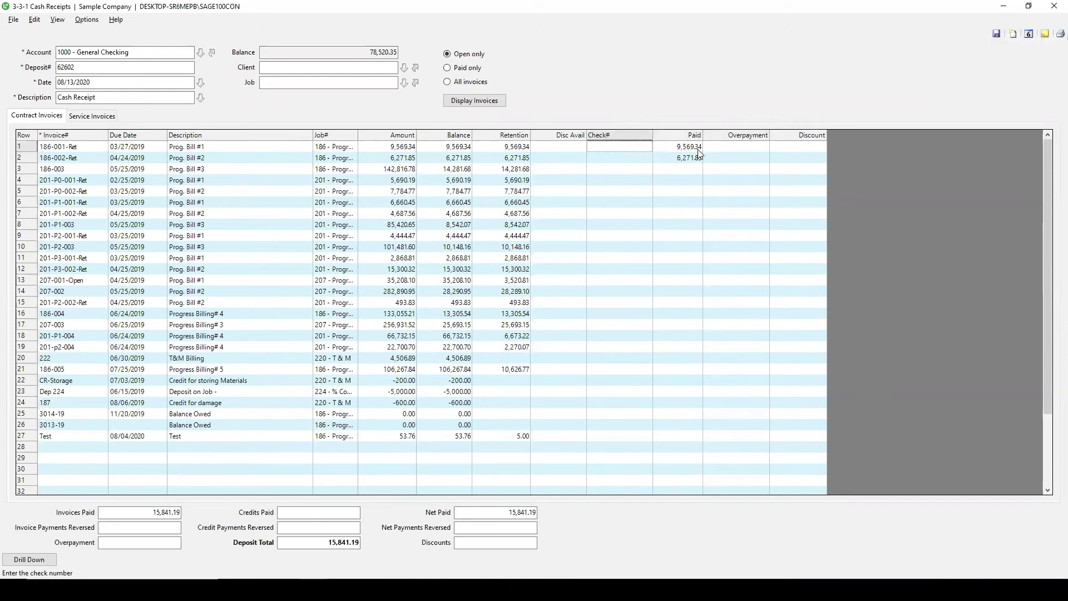
pyautogui.write('100')
pyautogui.press('Down')
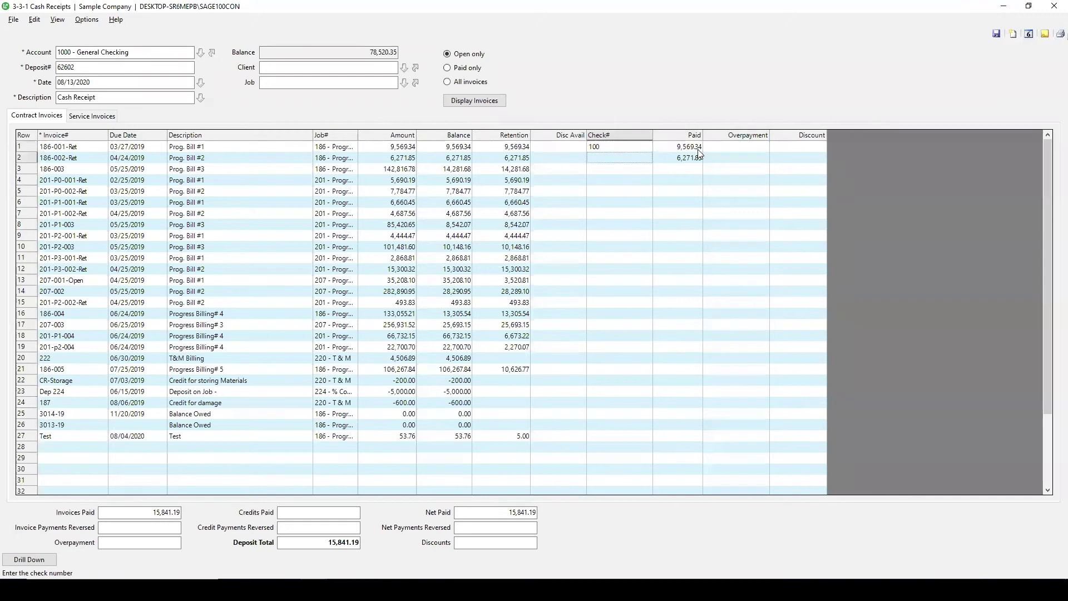
pyautogui.write('100')
pyautogui.press('Tab')
pyautogui.hotkey('shift', 'Tab')
pyautogui.moveTo(304, 543); pyautogui.dragTo(360, 544)
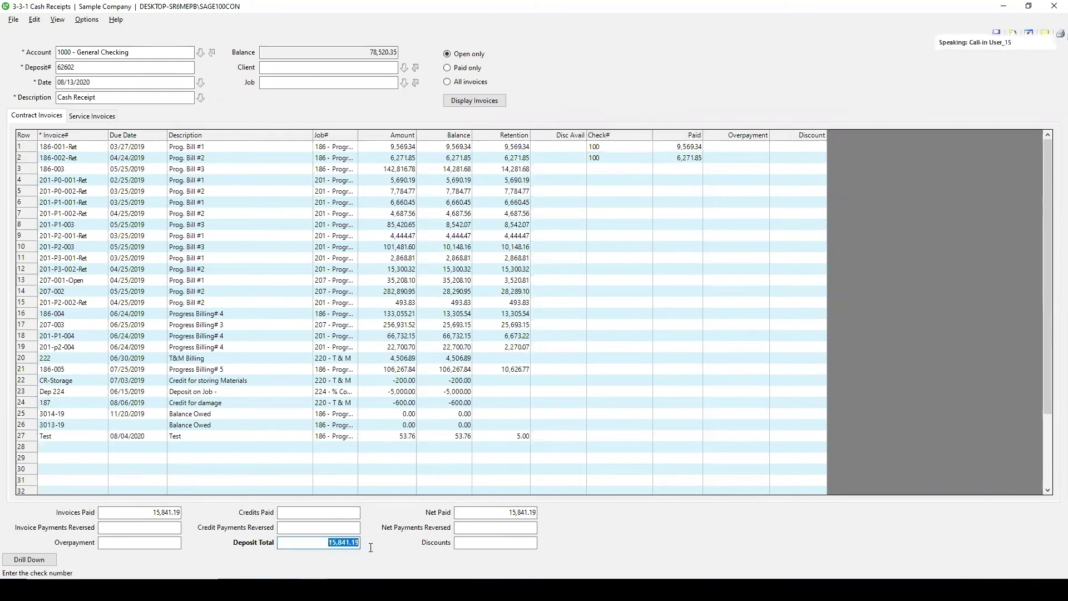
pyautogui.click(336, 541)
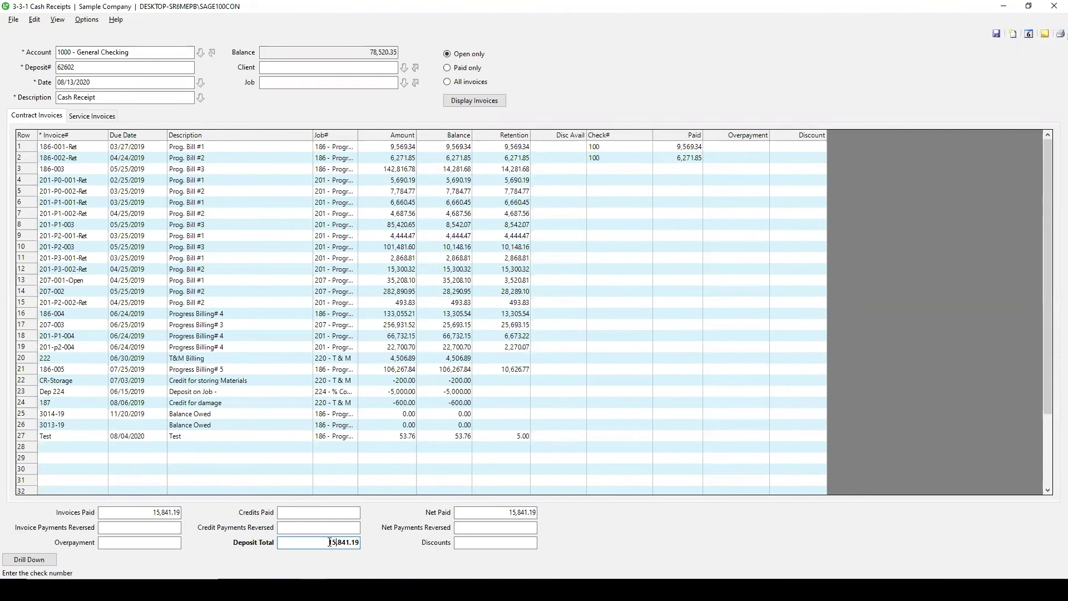
pyautogui.moveTo(324, 543); pyautogui.dragTo(387, 553)
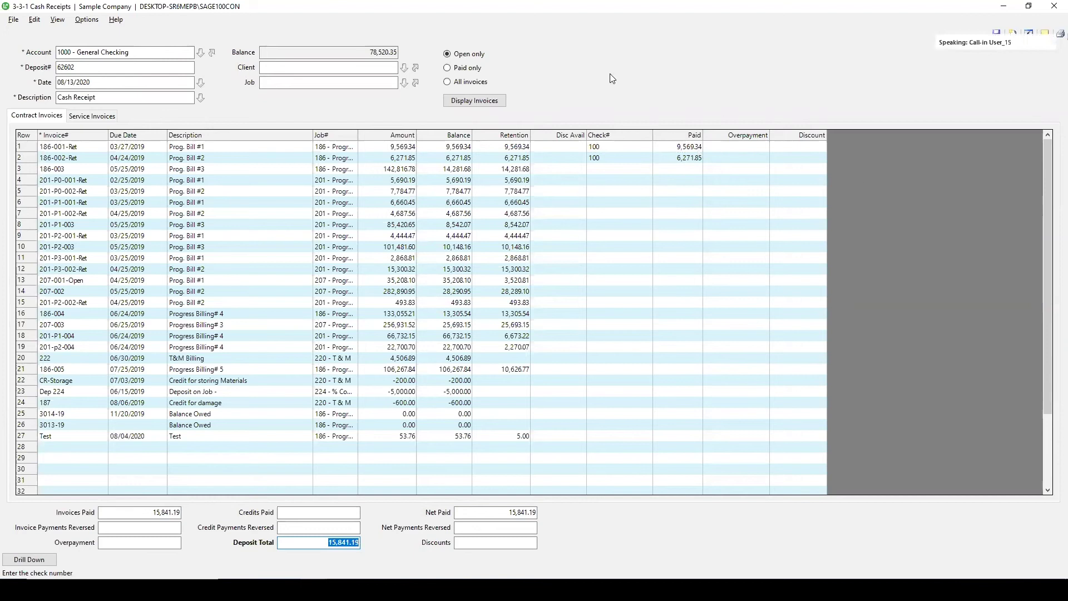
pyautogui.click(442, 147)
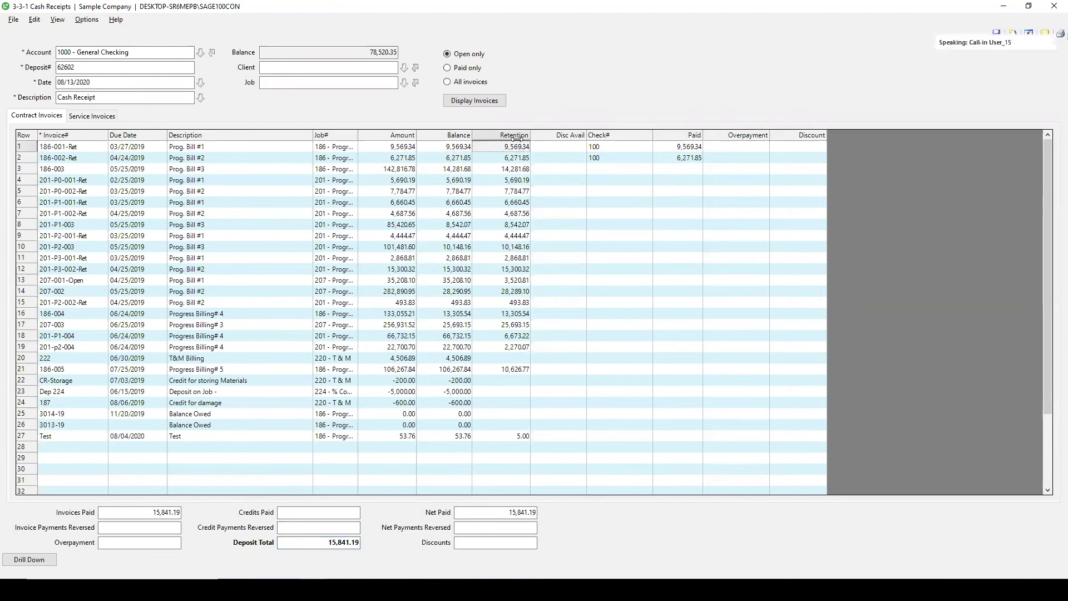
pyautogui.click(92, 148)
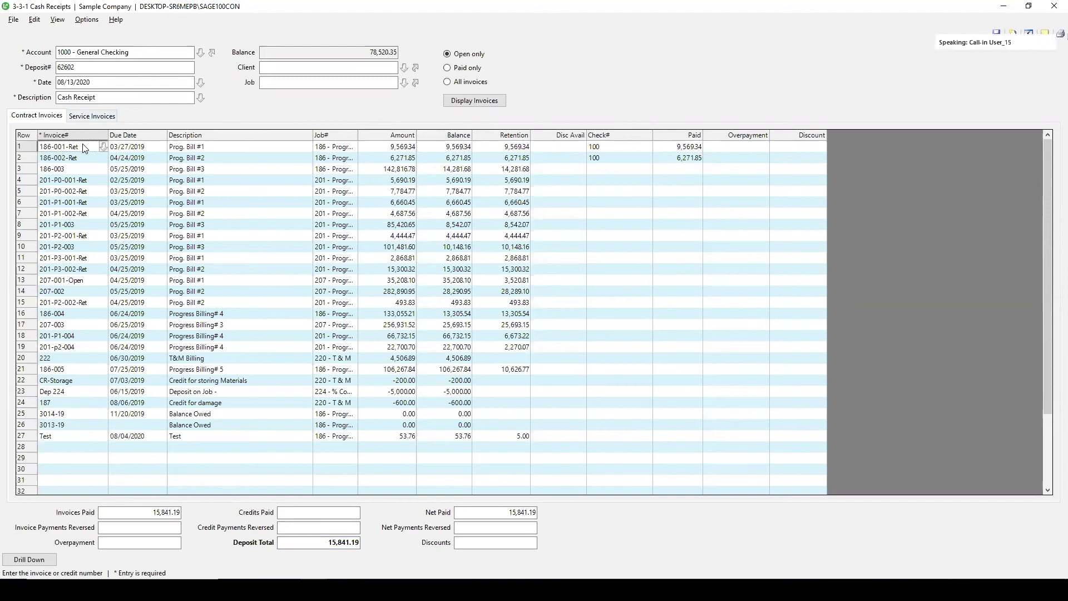
pyautogui.click(29, 561)
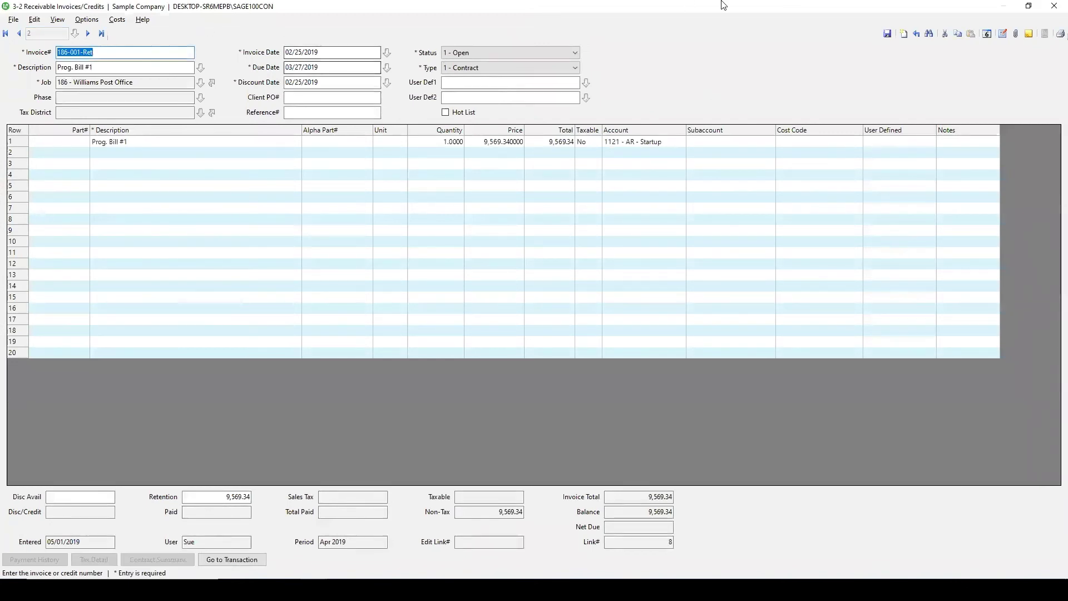
pyautogui.click(1053, 7)
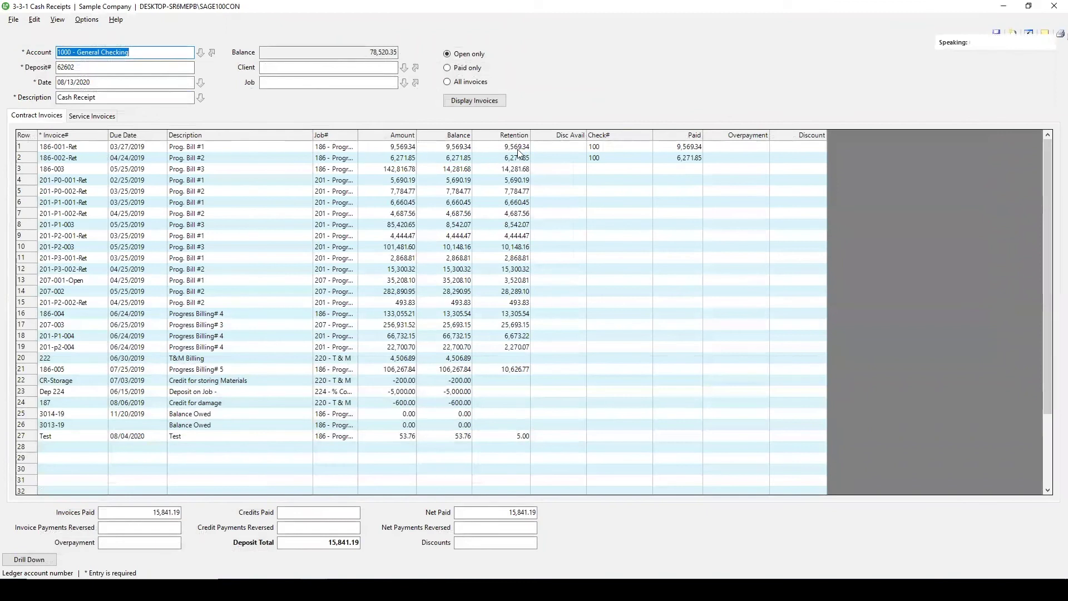
pyautogui.click(510, 148)
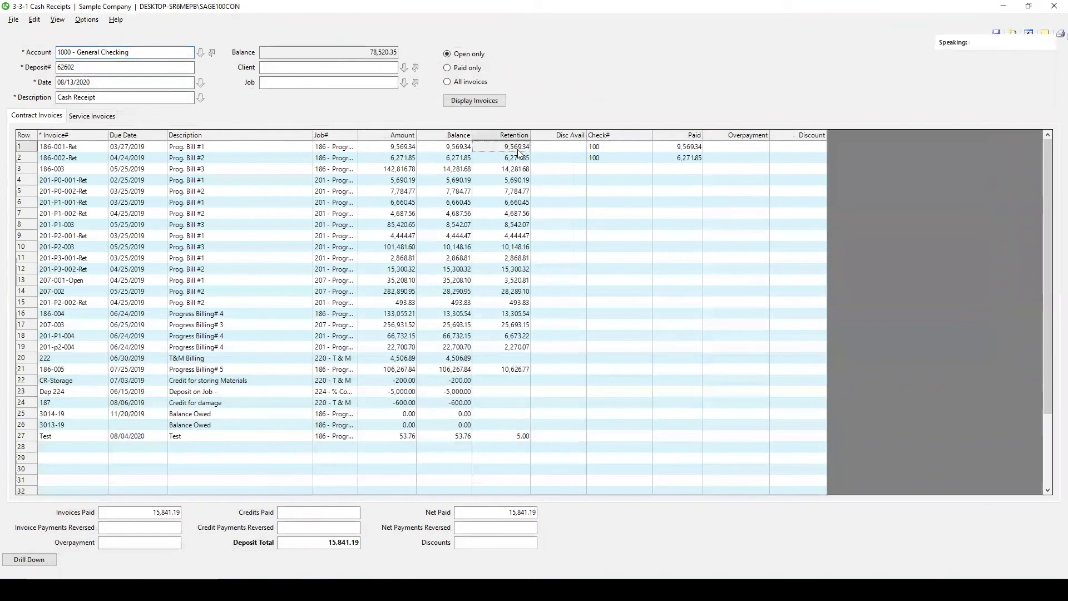
pyautogui.click(382, 148)
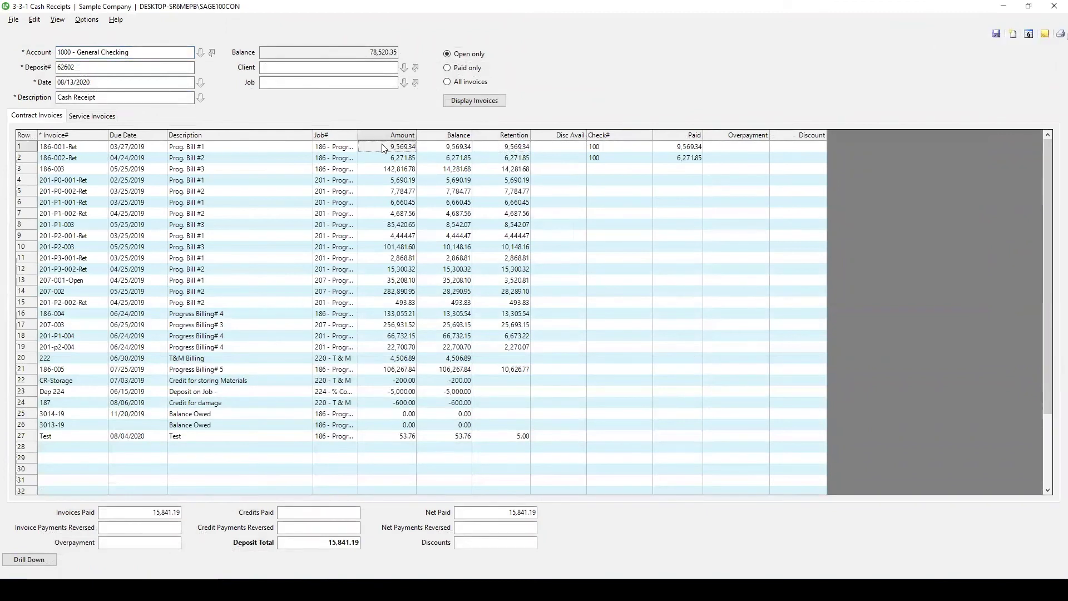
# Save the deposit, declining the date warning and leaving the posting period at fiscal year 2019
pyautogui.click(672, 151)
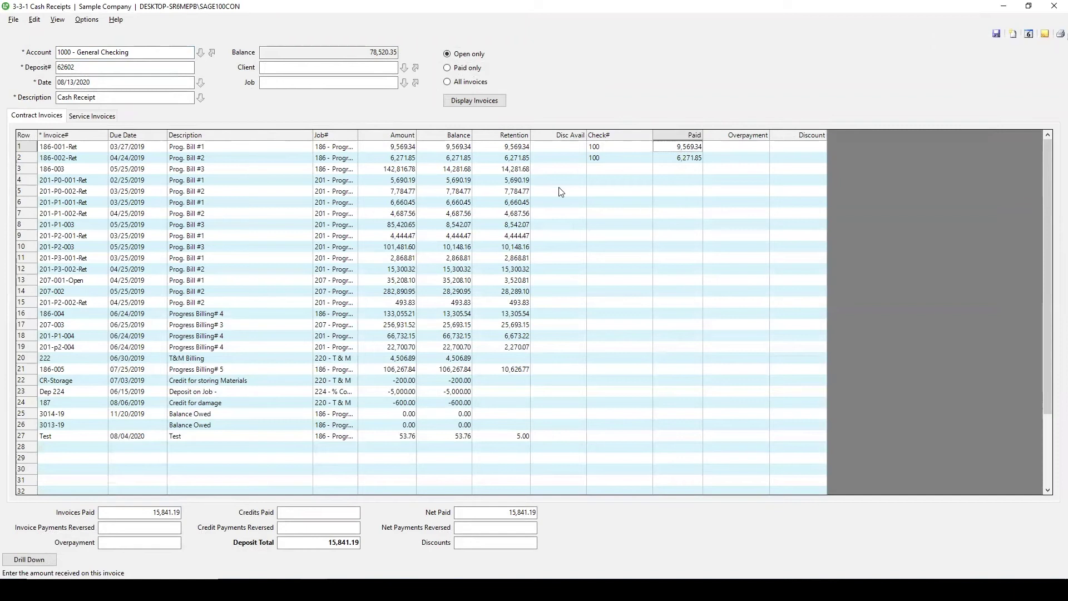
pyautogui.click(996, 33)
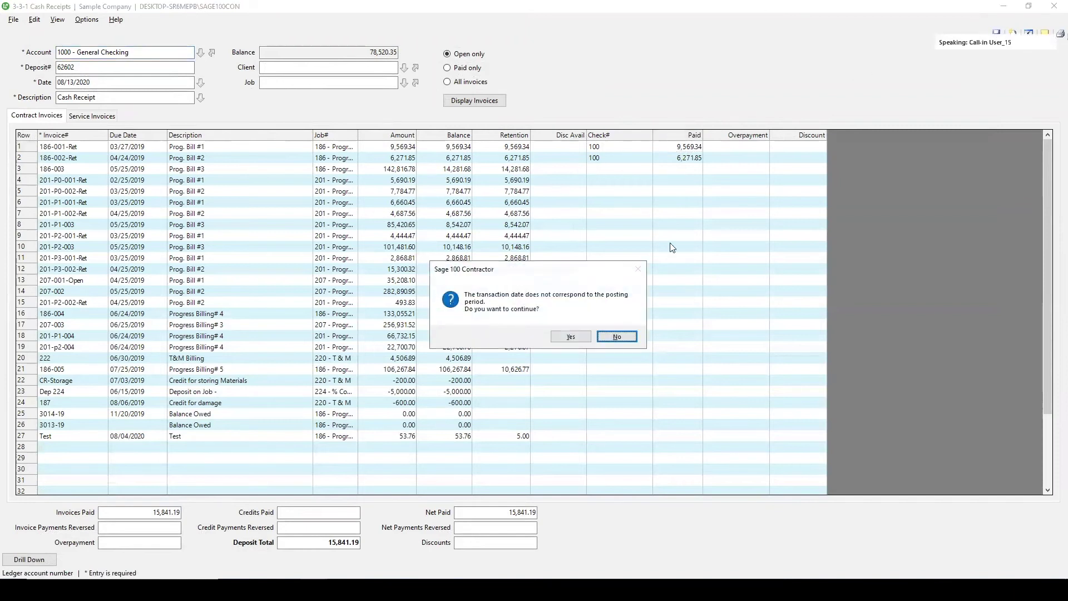
pyautogui.click(620, 339)
pyautogui.click(1029, 33)
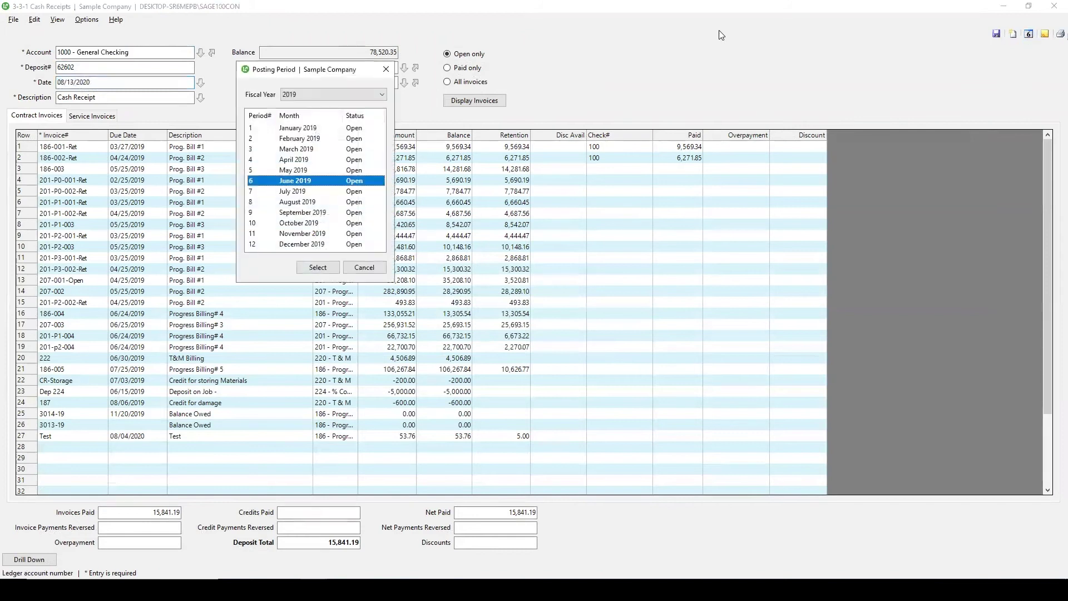
pyautogui.click(326, 96)
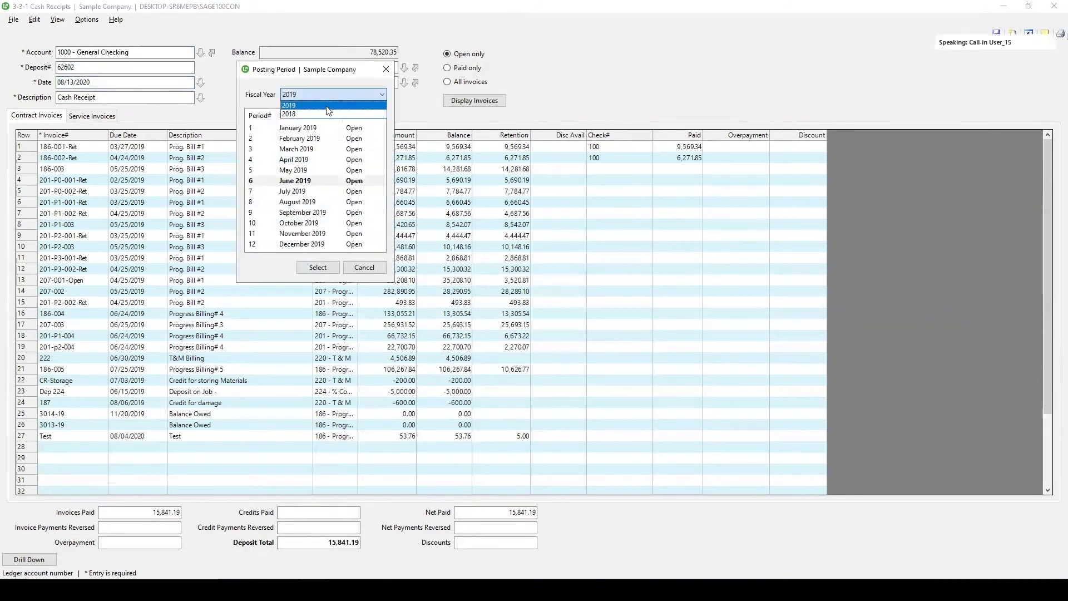
pyautogui.click(299, 176)
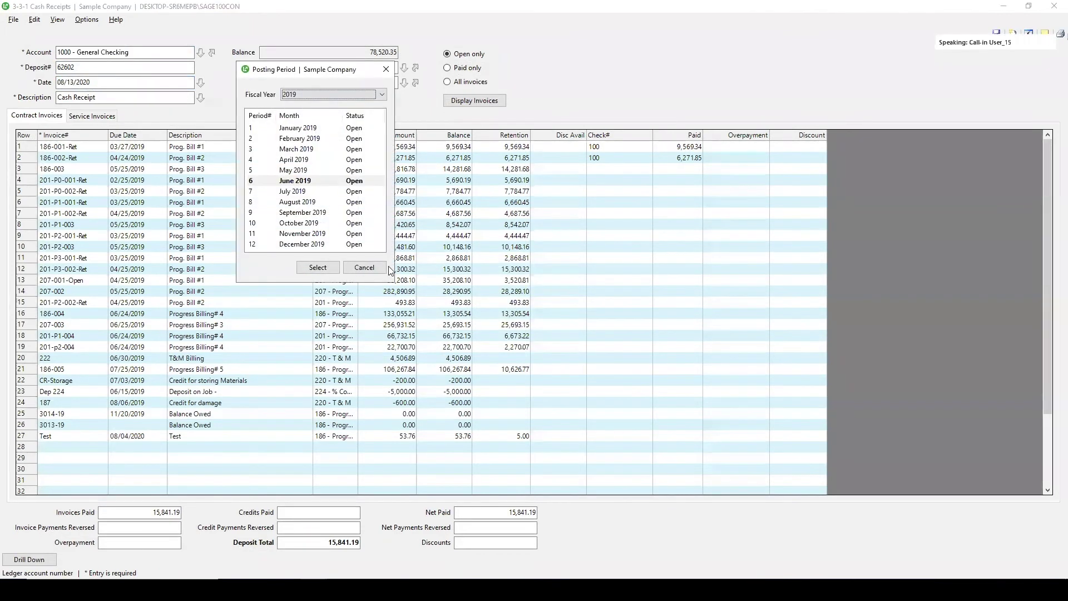
pyautogui.press('Tab')
pyautogui.press('Return')
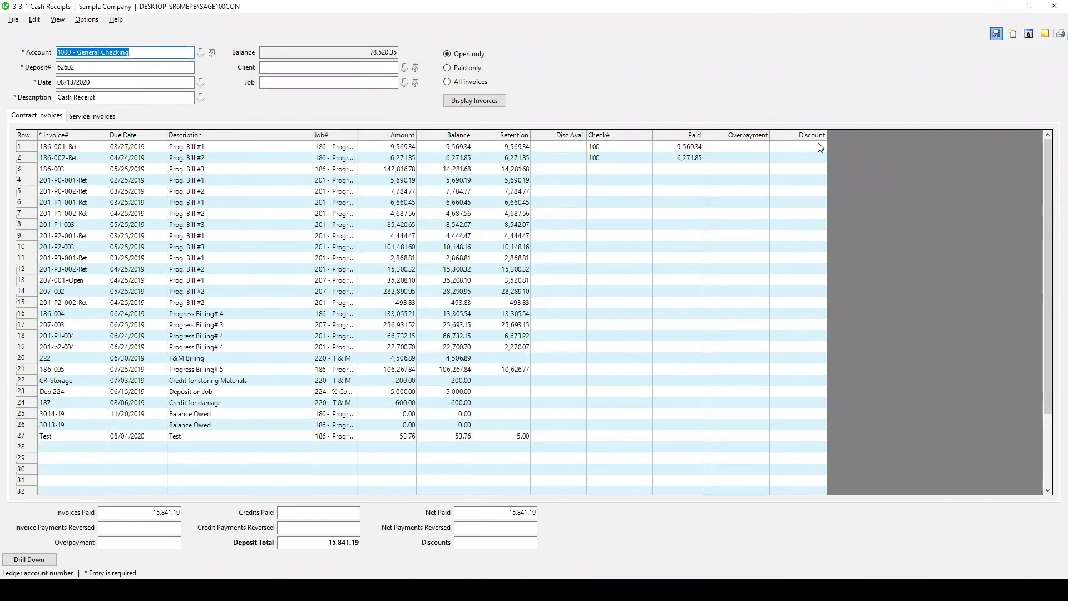
pyautogui.click(571, 338)
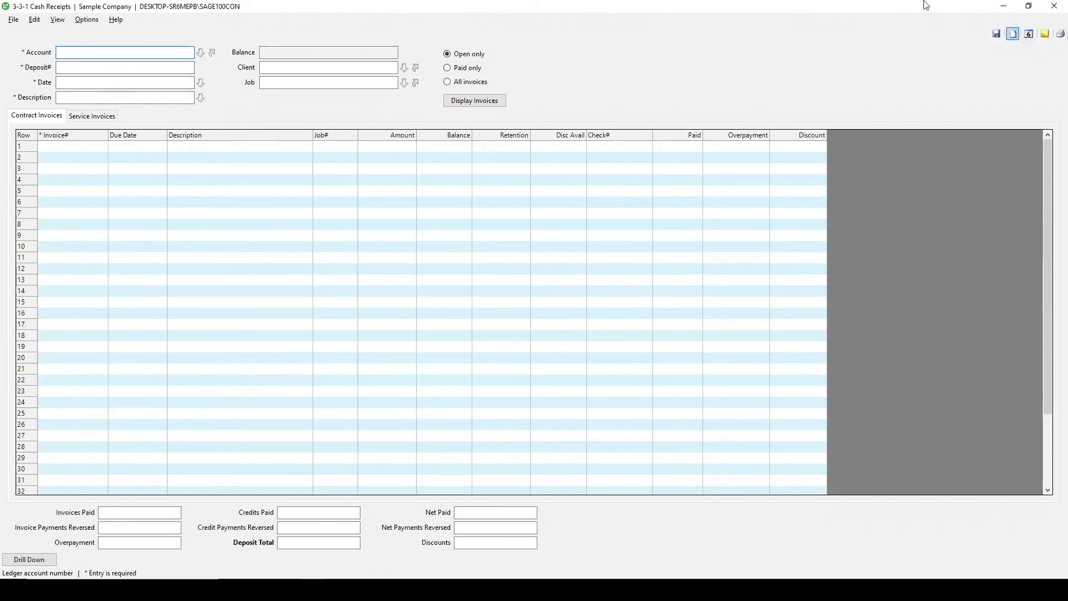
pyautogui.click(1054, 6)
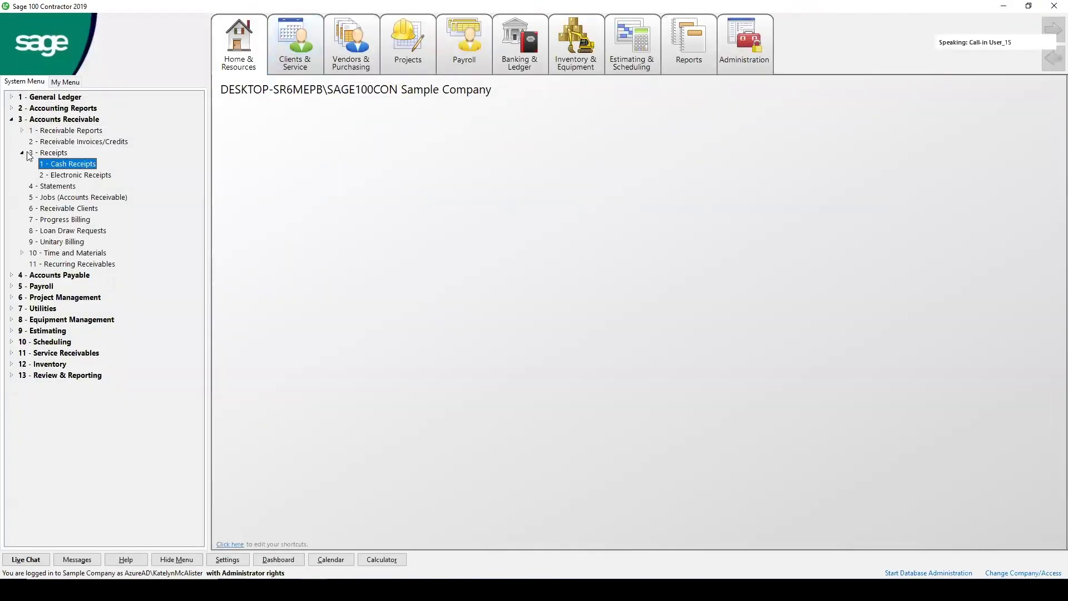
pyautogui.click(47, 165)
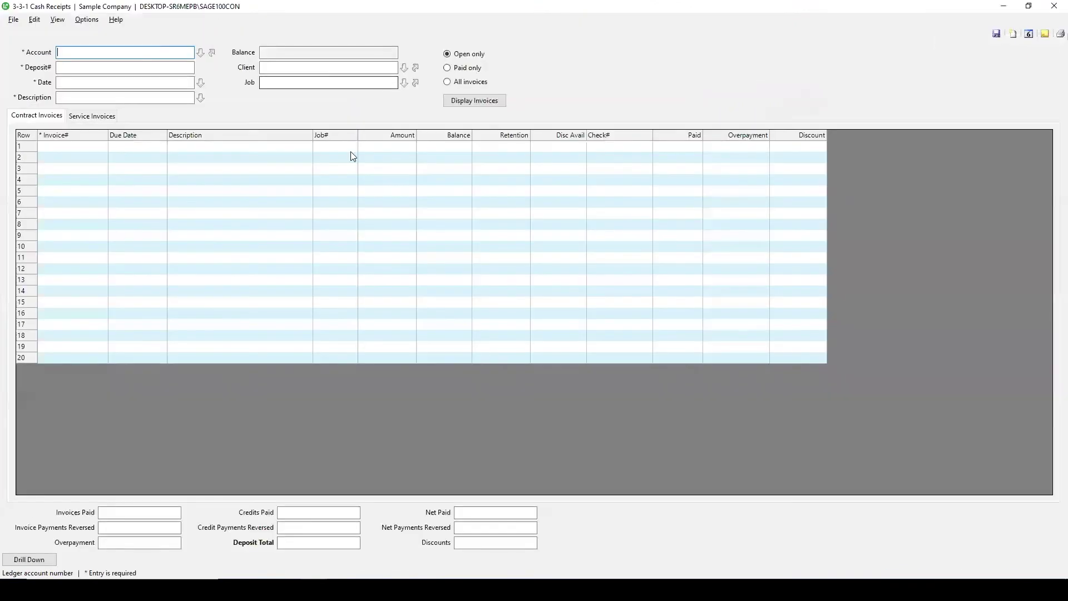